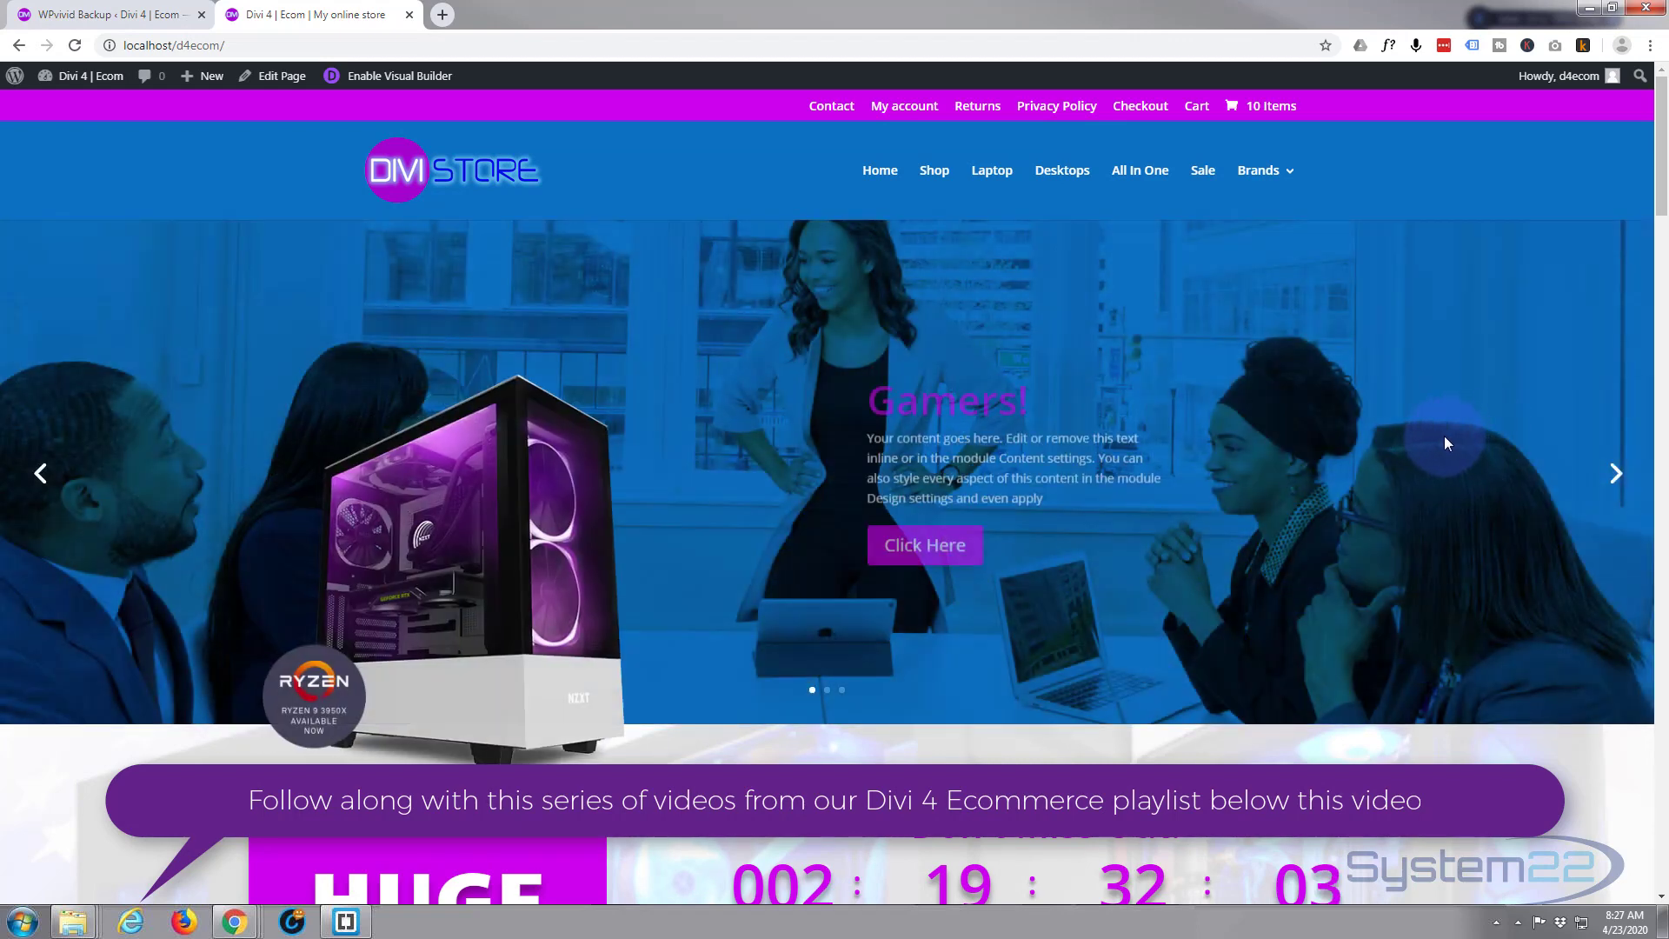
Step: From the admin dashboard, go to the Add New Plugins page
{"action": "scroll", "coordinate": [1443, 434], "scroll_direction": "down", "scroll_amount": 2}
{"action": "scroll", "coordinate": [1443, 443], "scroll_direction": "down", "scroll_amount": 10}
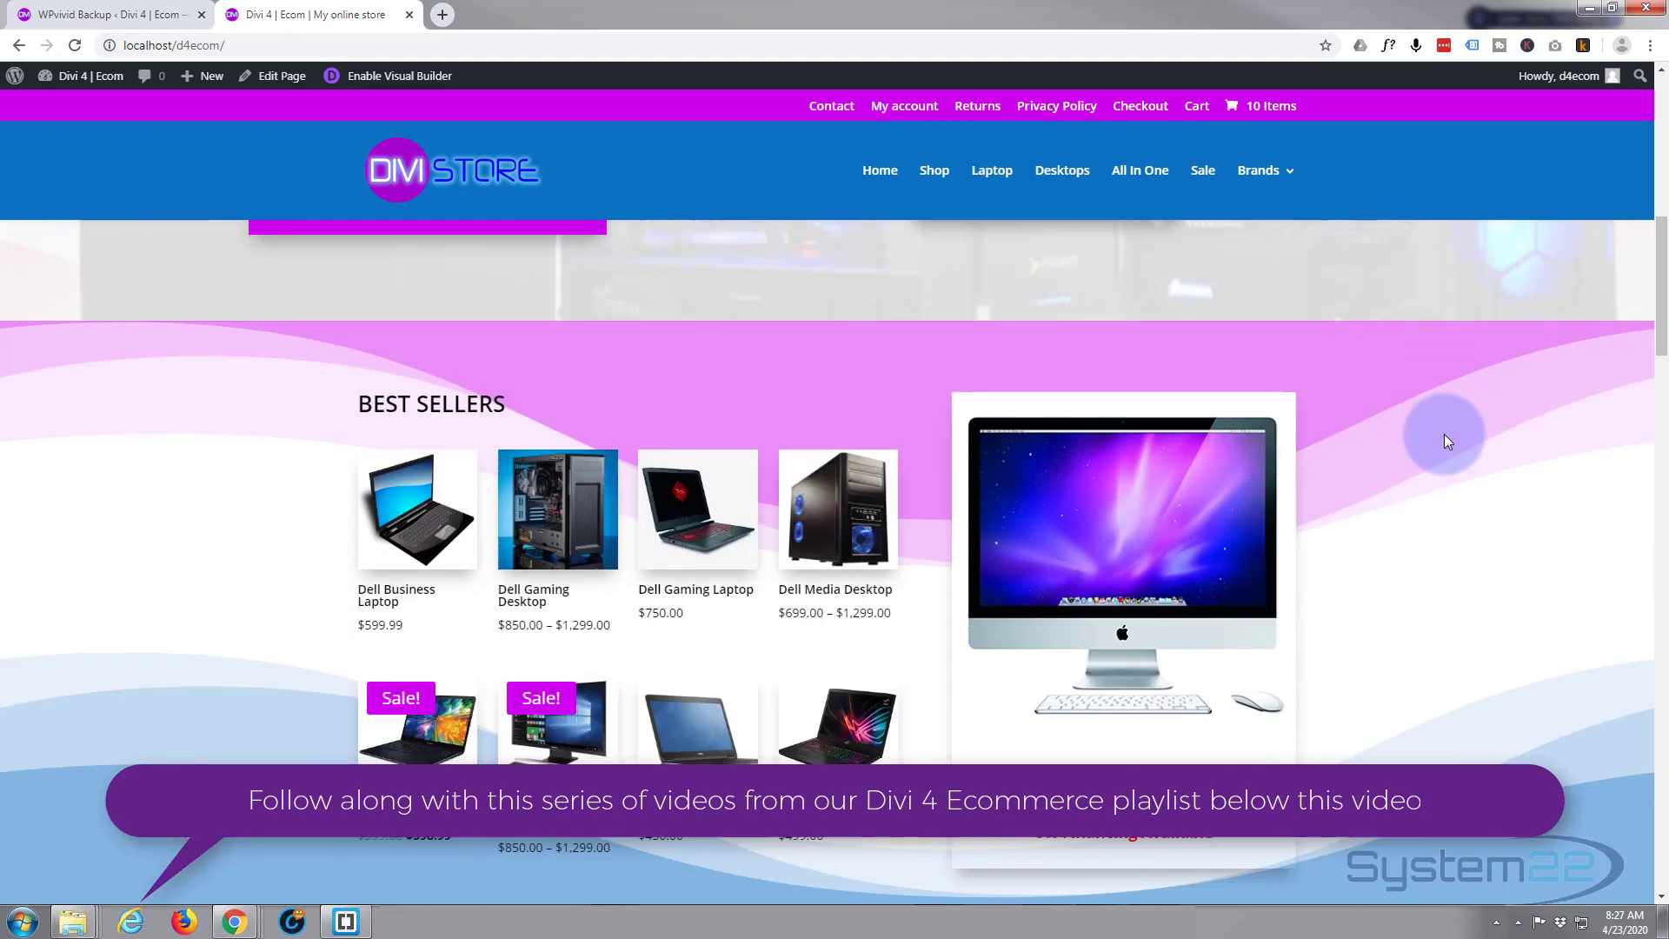
{"action": "scroll", "coordinate": [1446, 441], "scroll_direction": "up", "scroll_amount": 8}
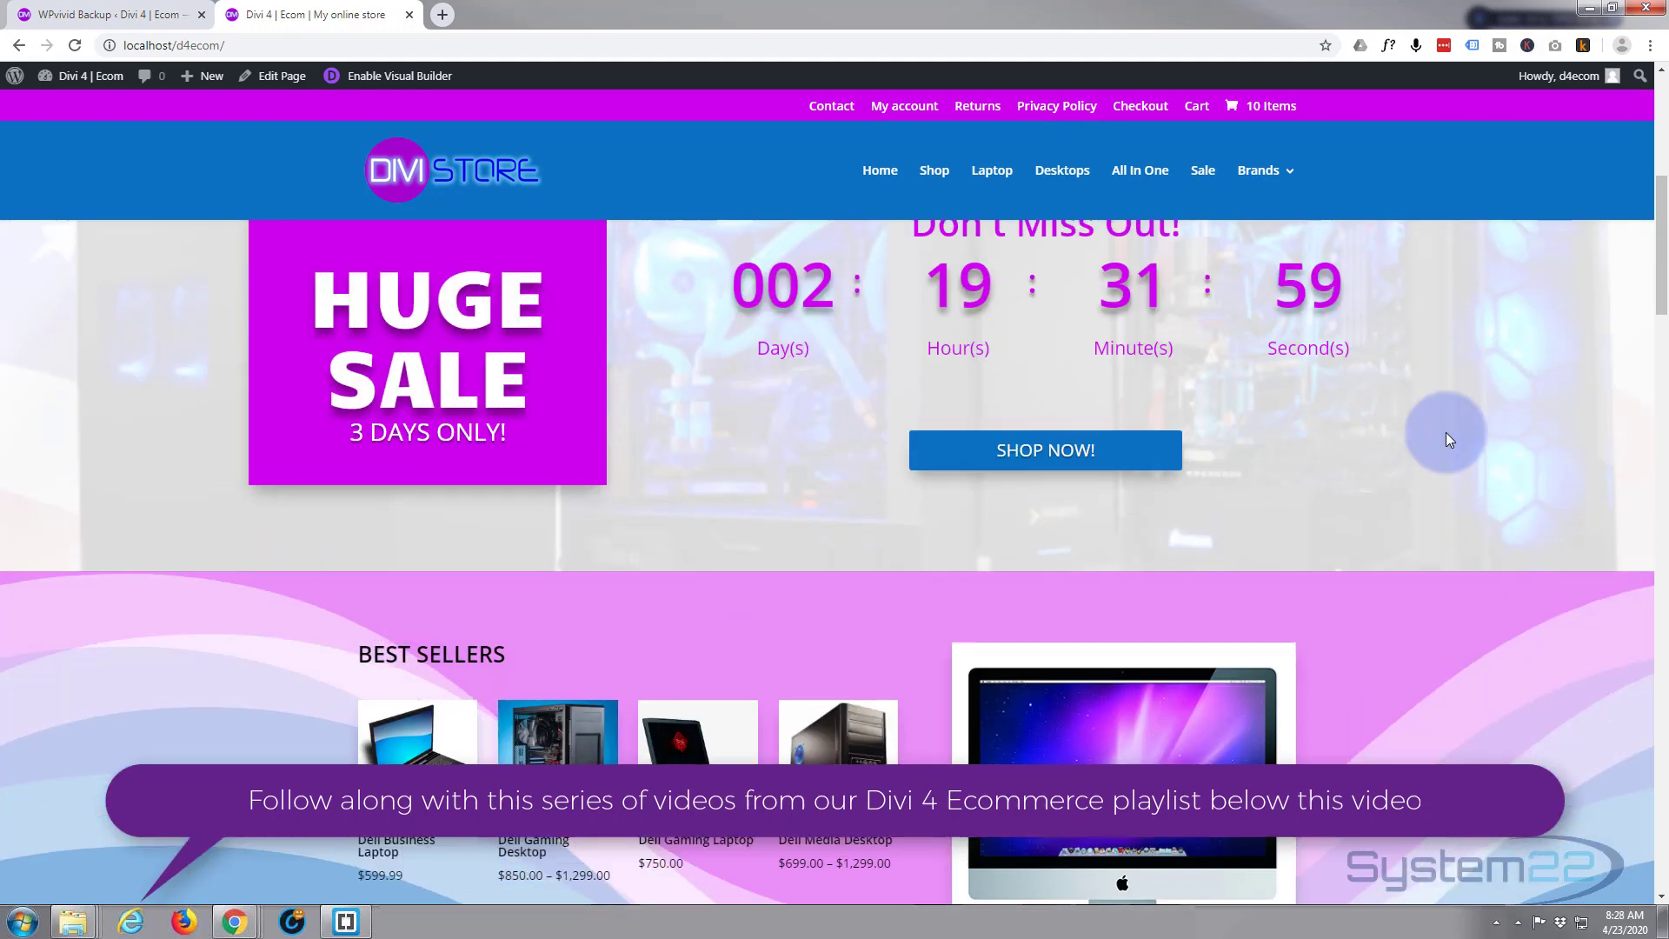
{"action": "scroll", "coordinate": [1449, 439], "scroll_direction": "up", "scroll_amount": 5}
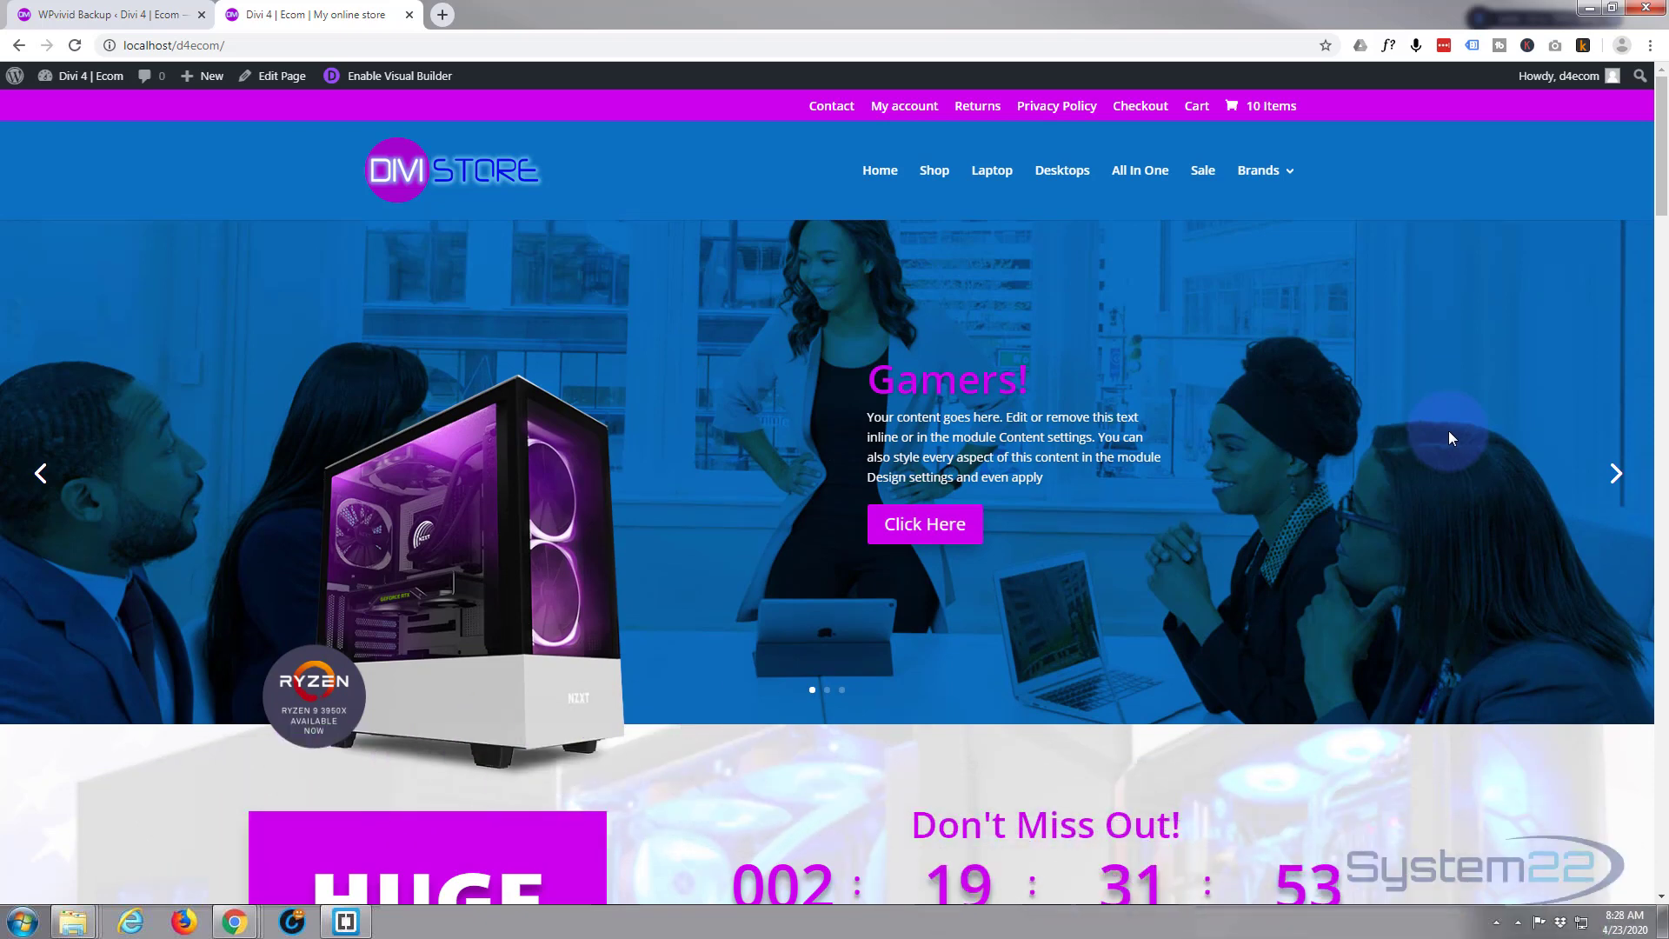
{"action": "left_click", "coordinate": [77, 17]}
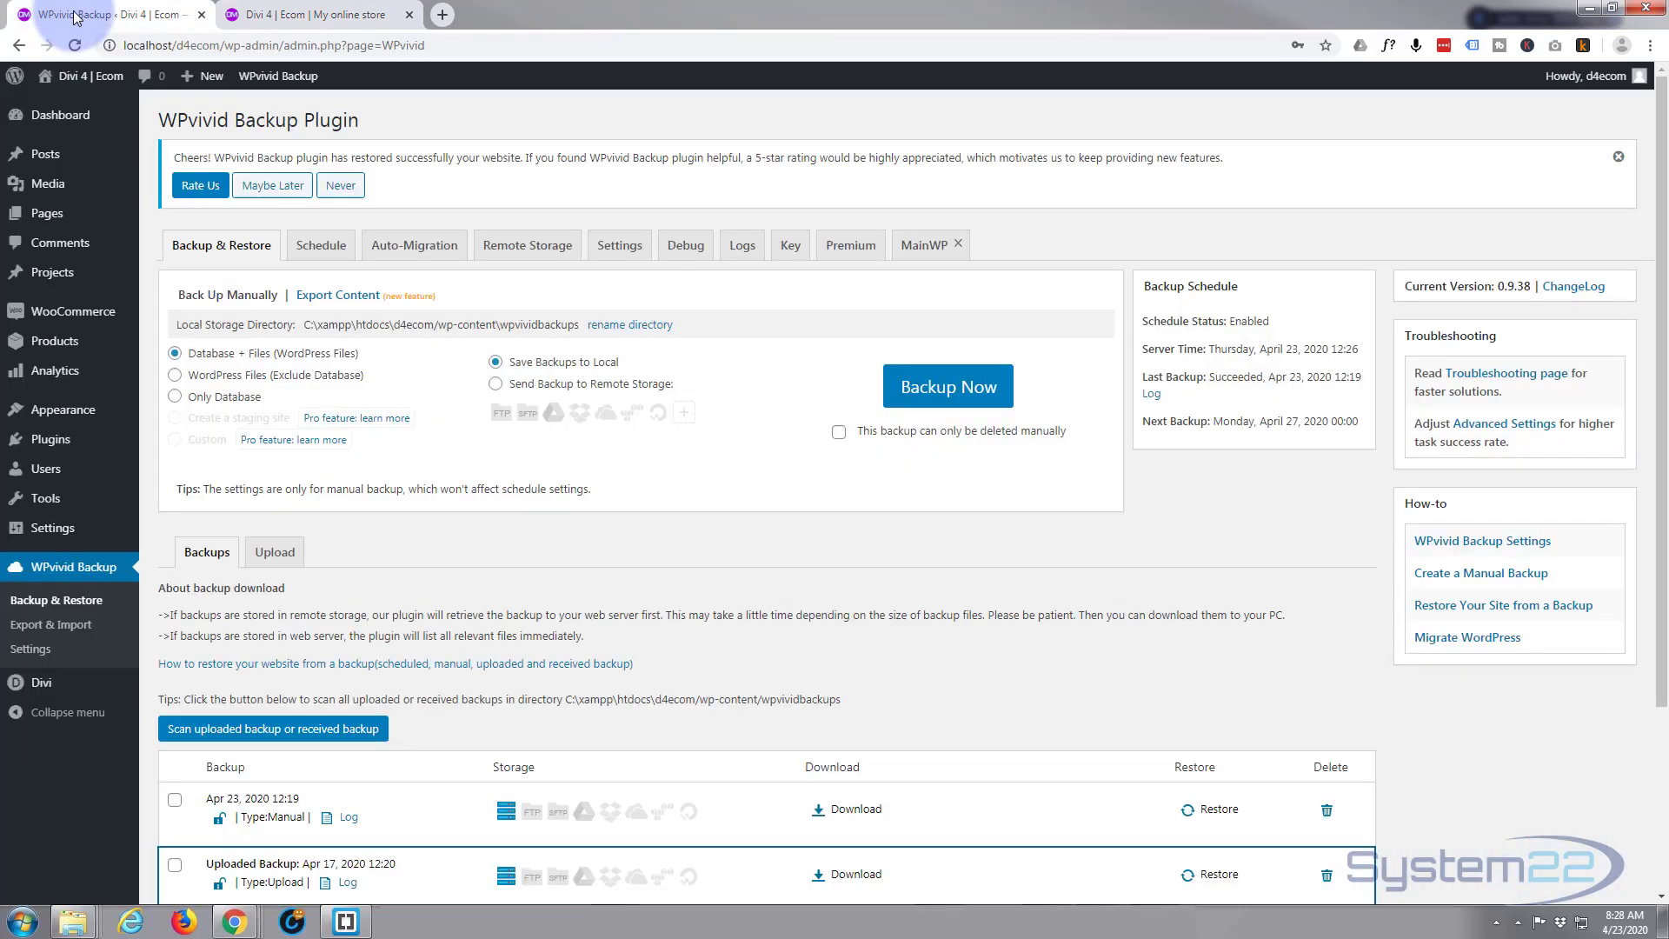
{"action": "left_click", "coordinate": [47, 449]}
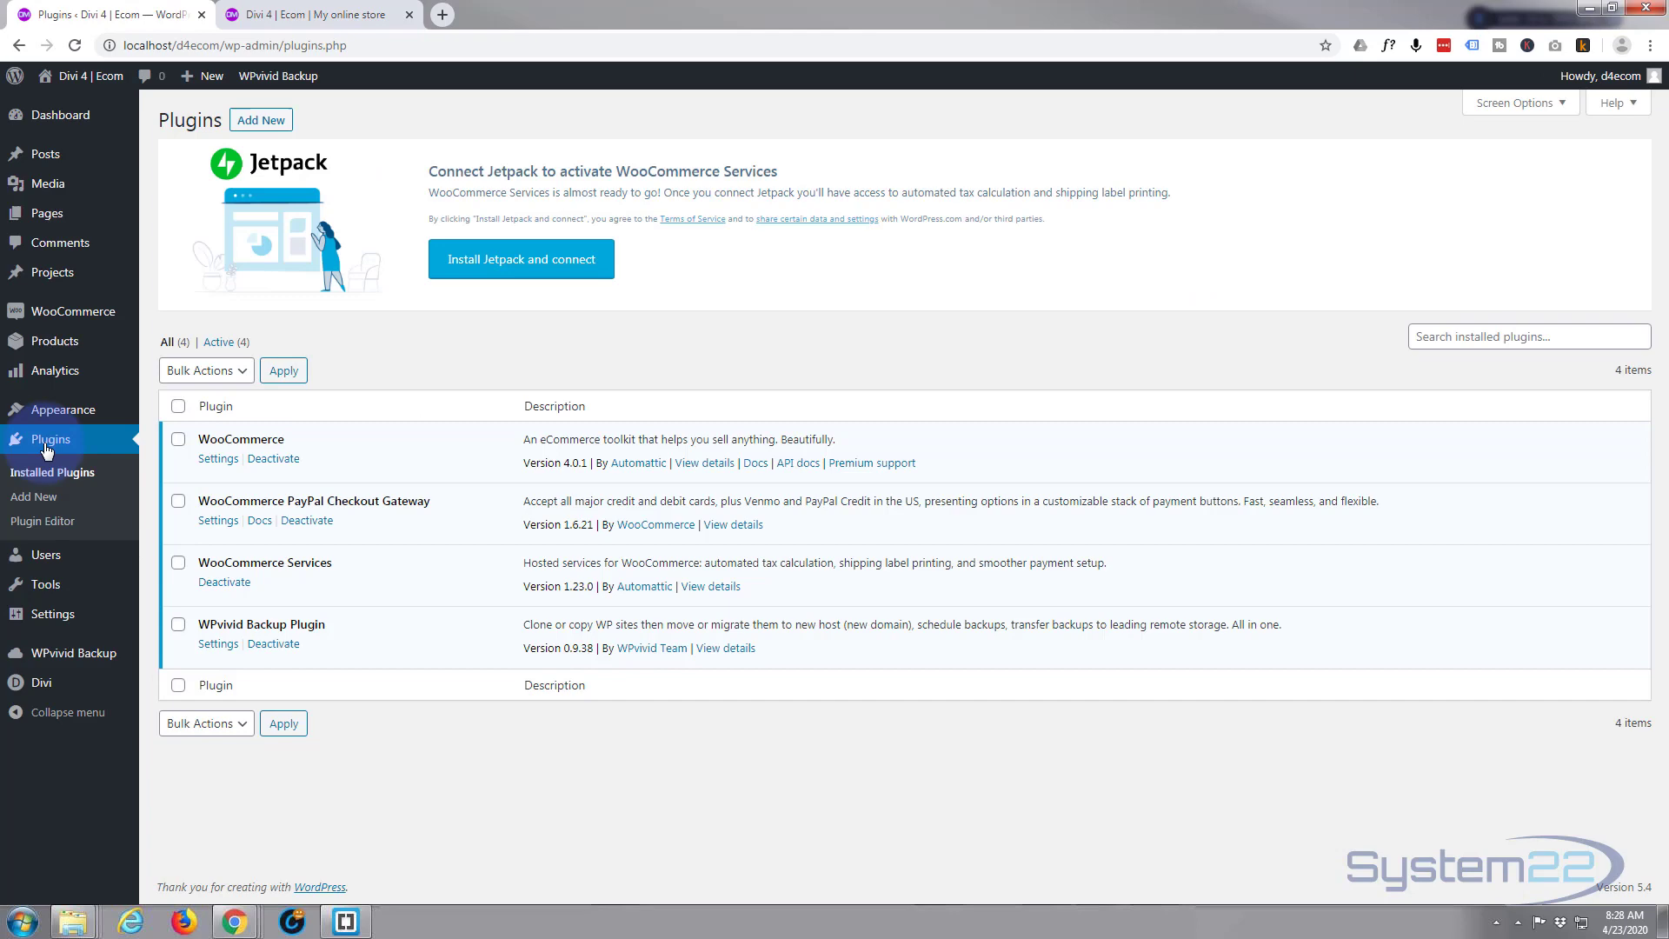
{"action": "left_click", "coordinate": [257, 129]}
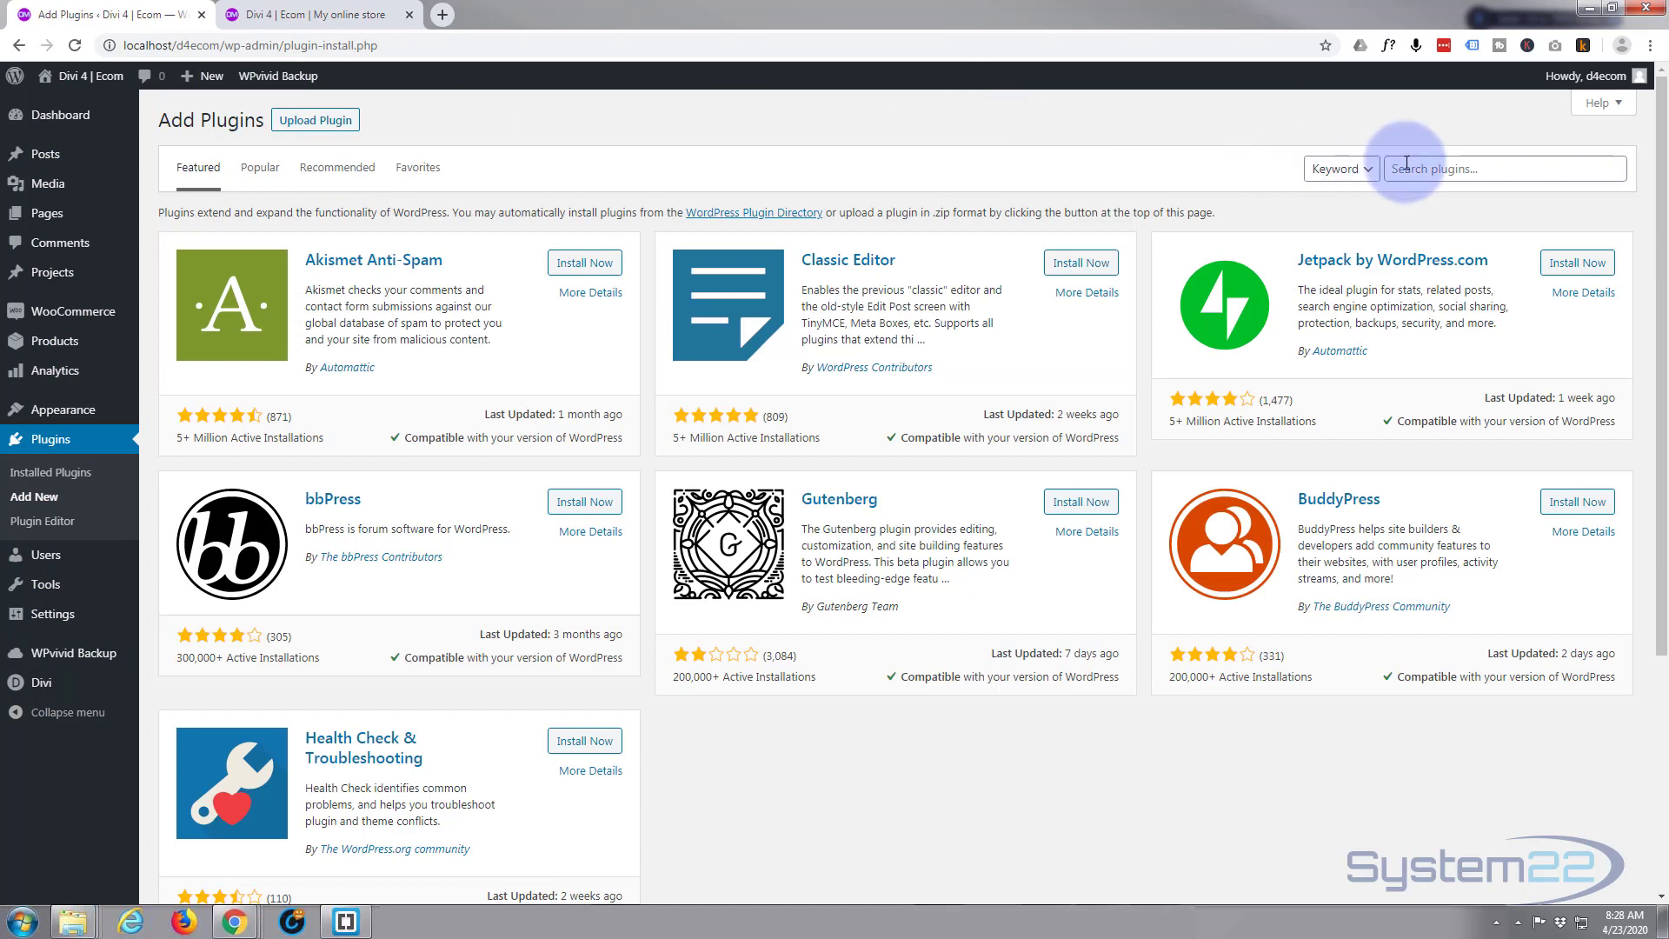
Step: Search the plugin directory for 'wp fastest cache' and install WP Fastest Cache
{"action": "left_click", "coordinate": [1407, 166]}
{"action": "type", "text": "wp f"}
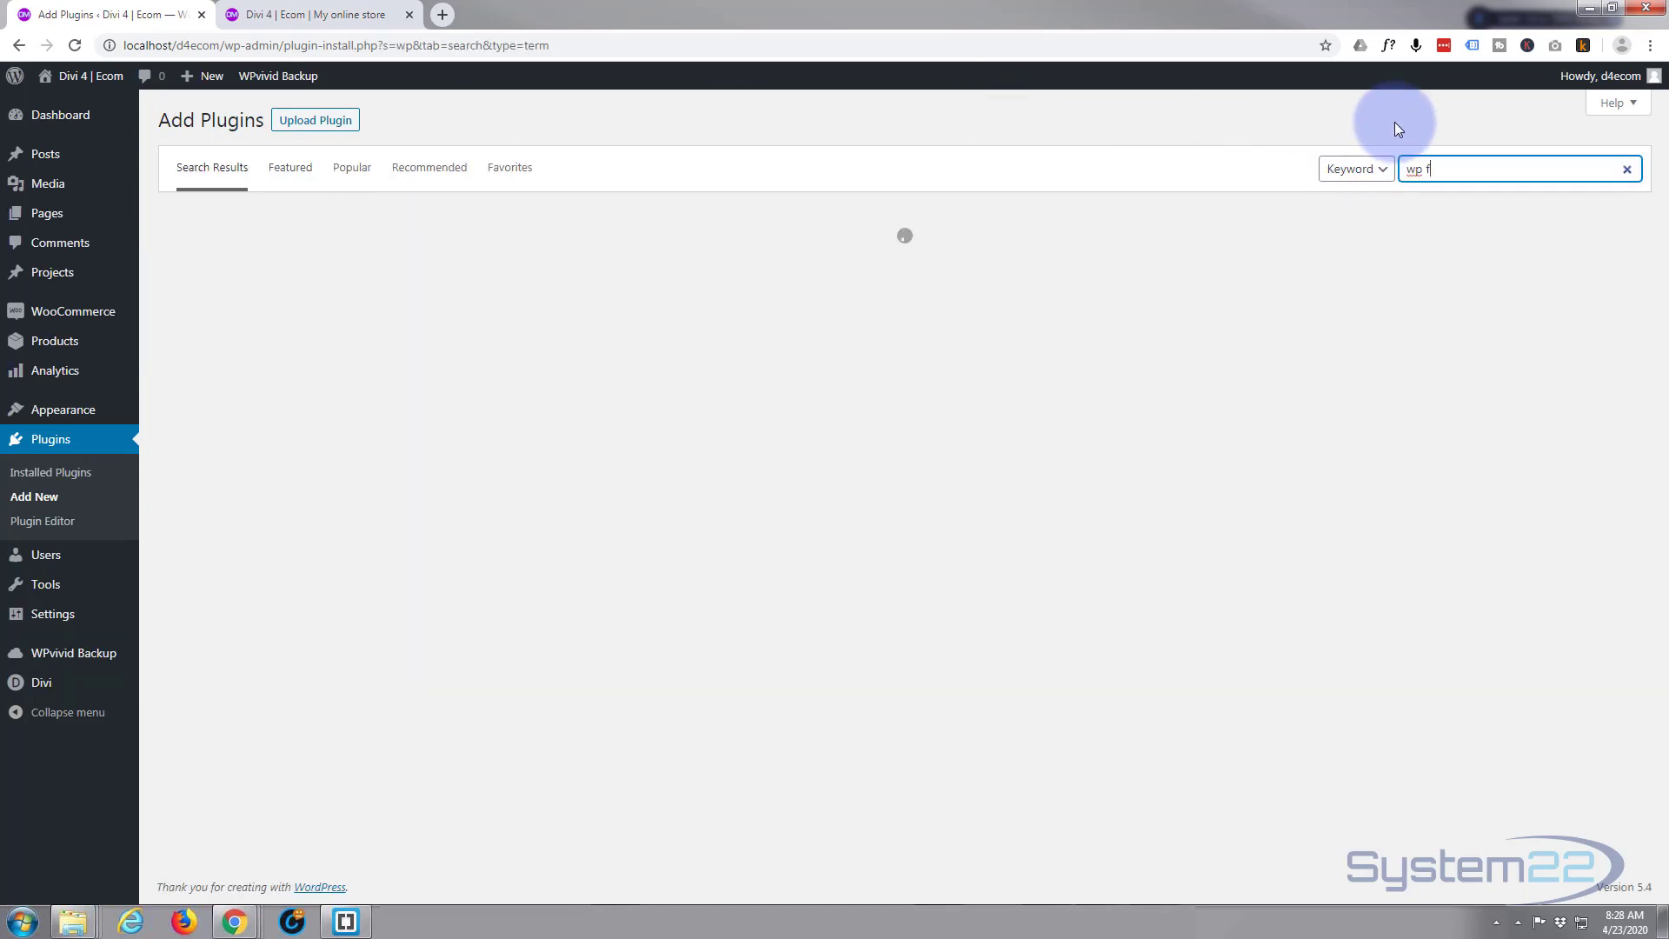
{"action": "type", "text": "astest cache"}
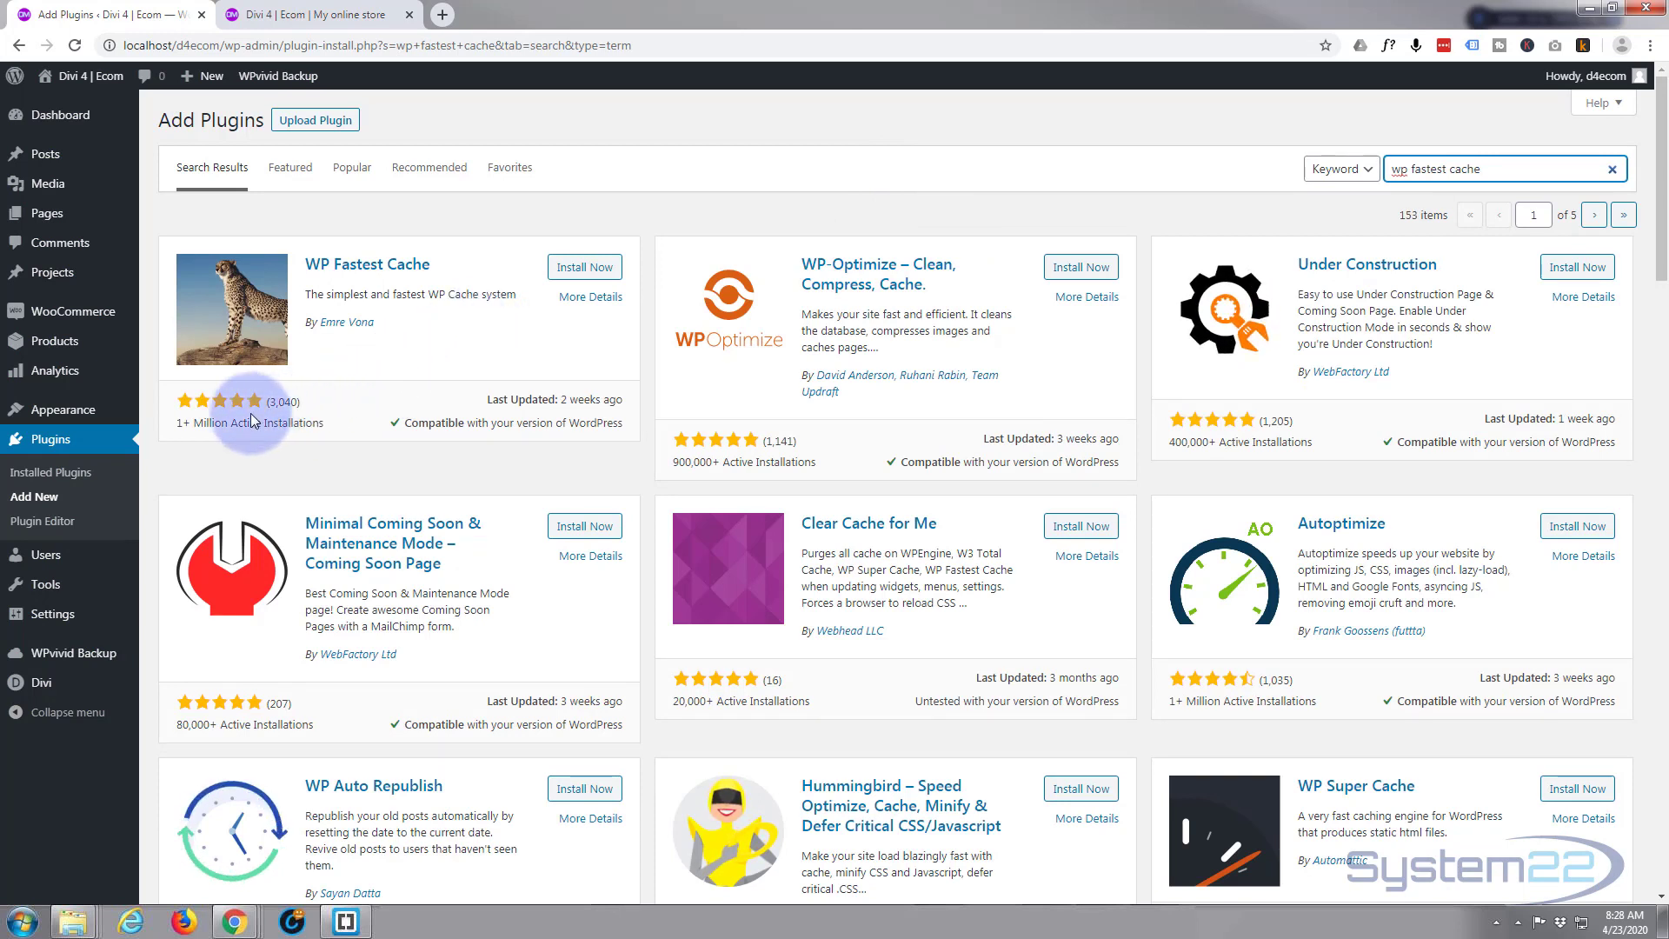
{"action": "left_click", "coordinate": [586, 269]}
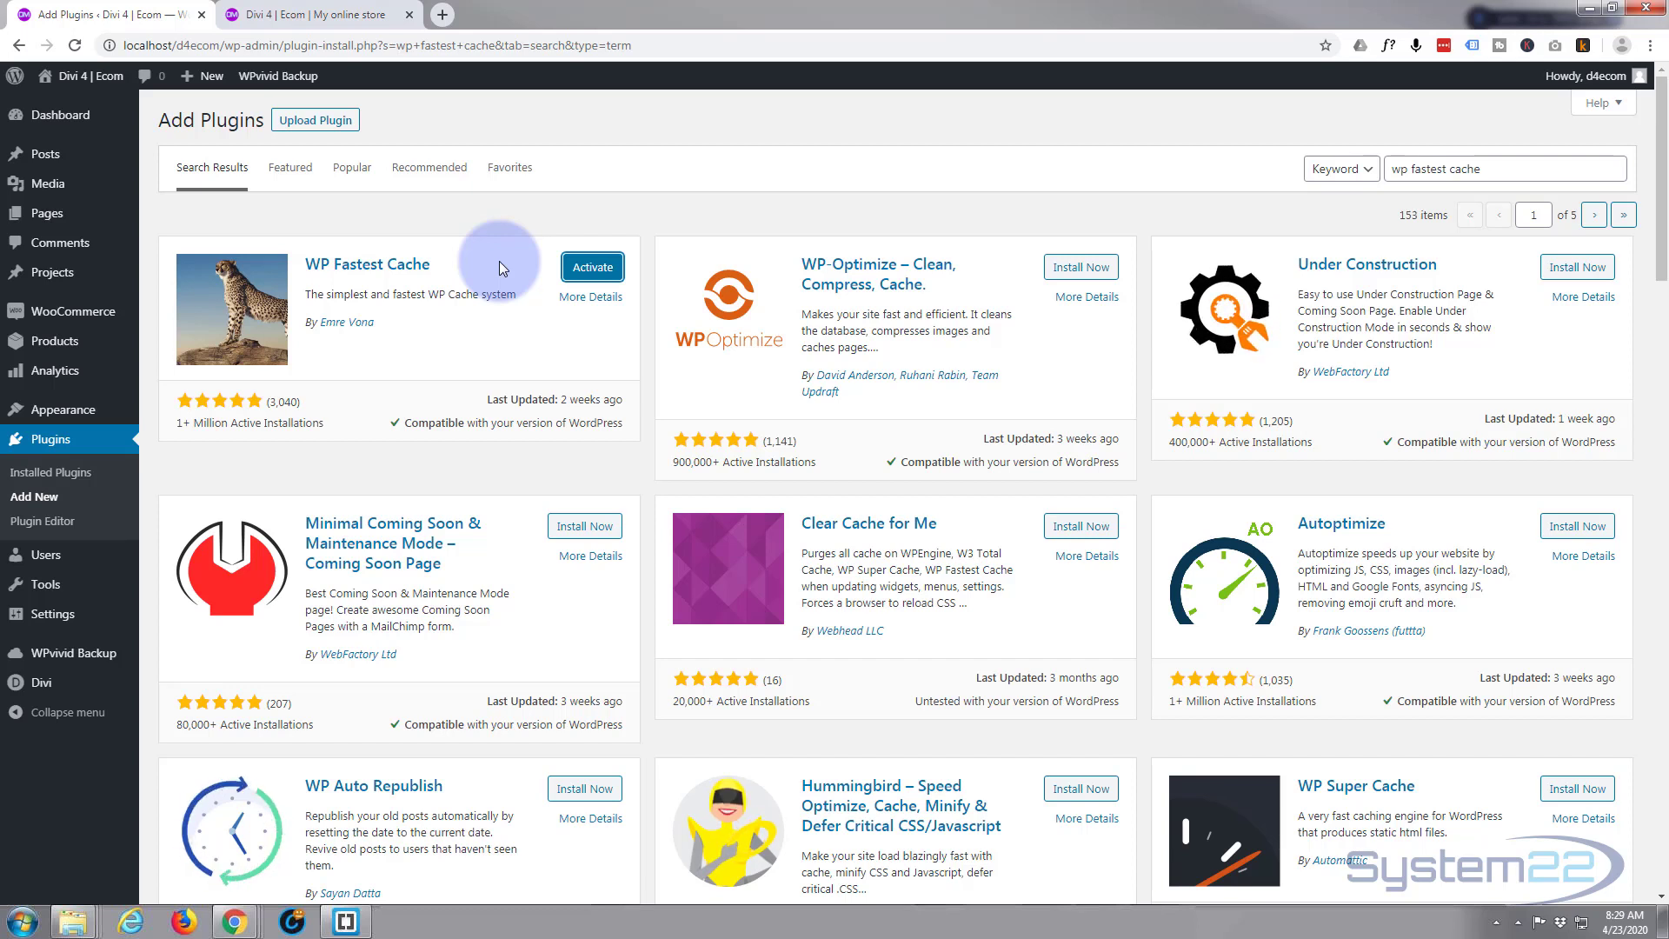
Step: Activate WP Fastest Cache and tick Cache System Enable on its settings page
{"action": "left_click", "coordinate": [610, 275]}
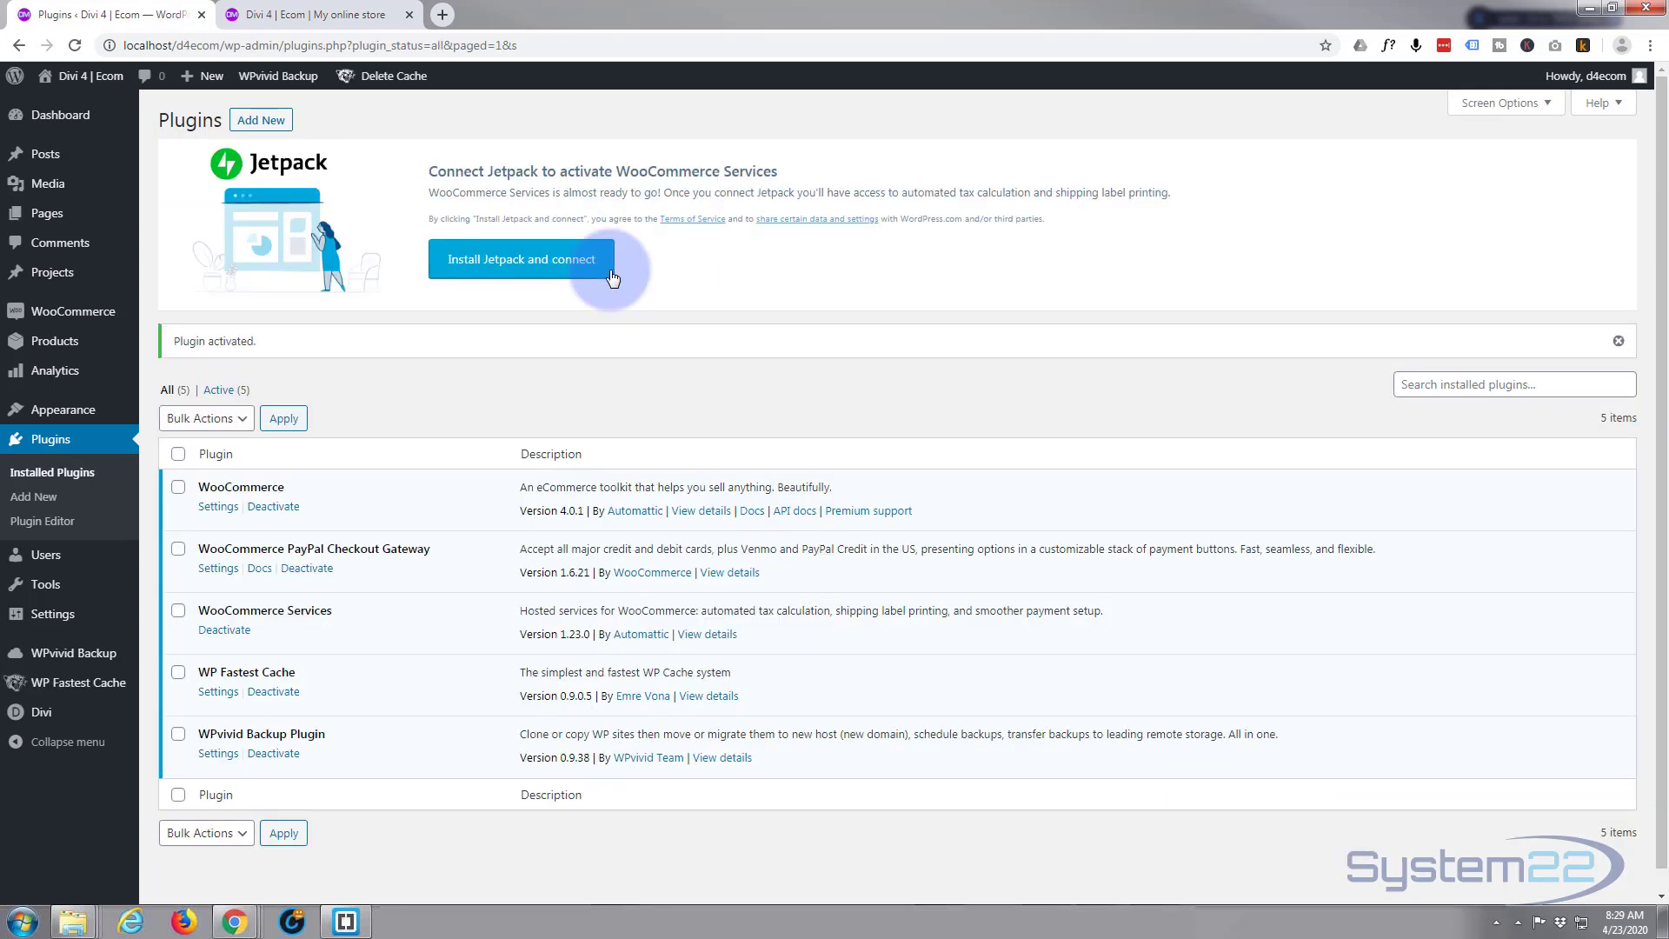
{"action": "left_click", "coordinate": [77, 687]}
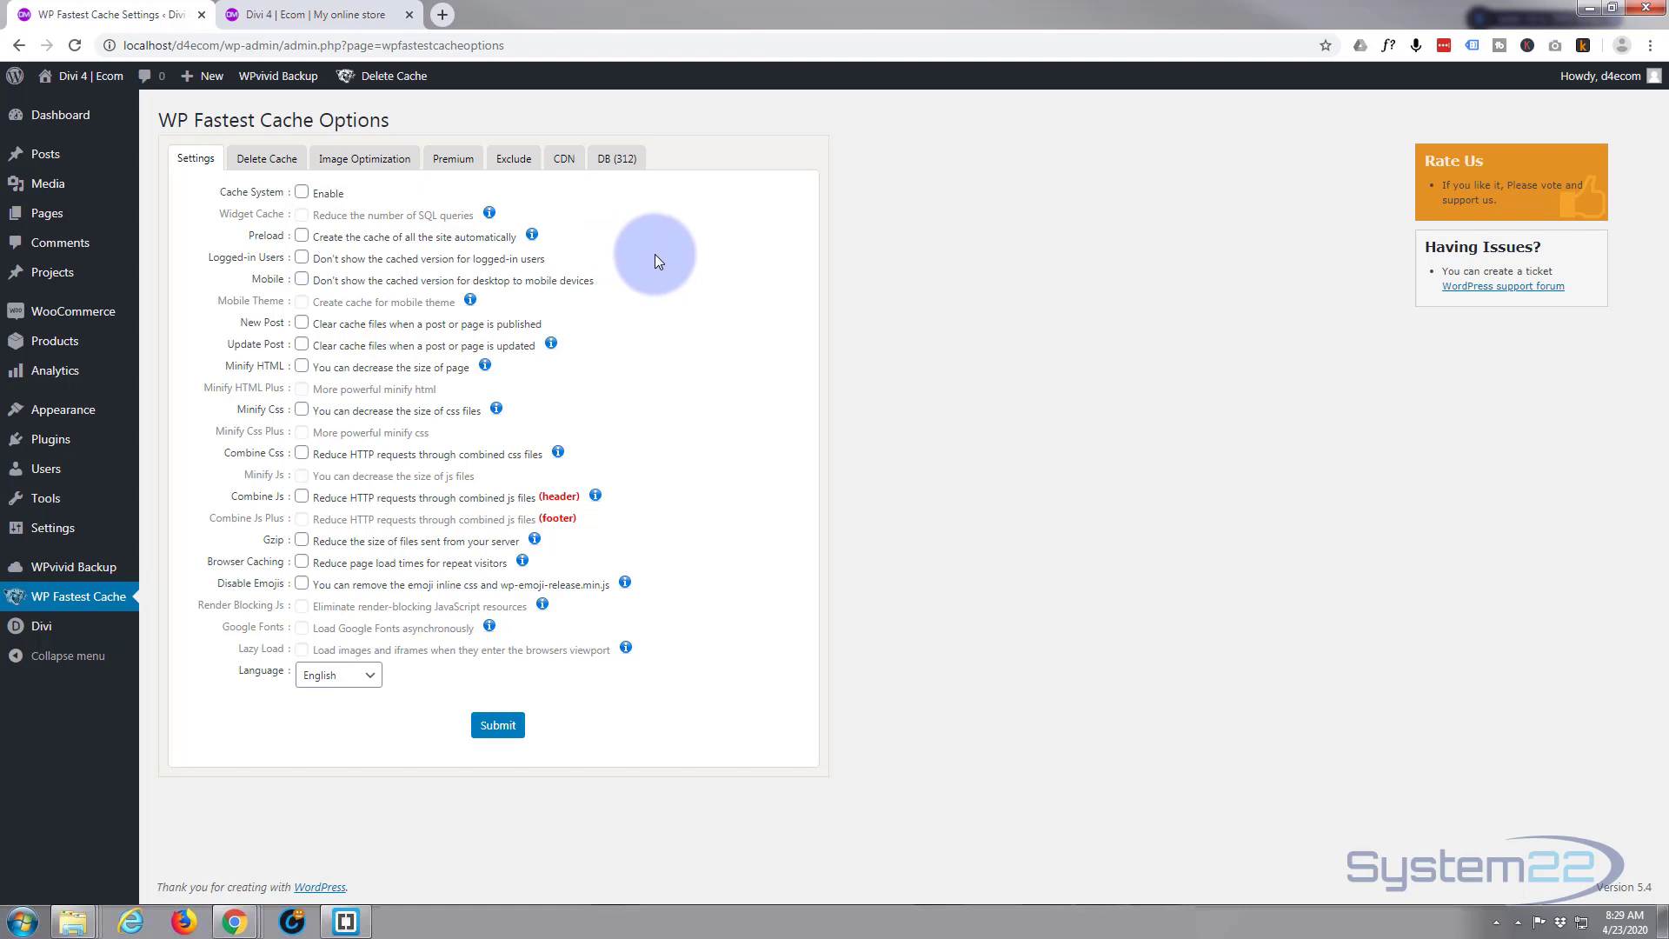
{"action": "left_click", "coordinate": [301, 192]}
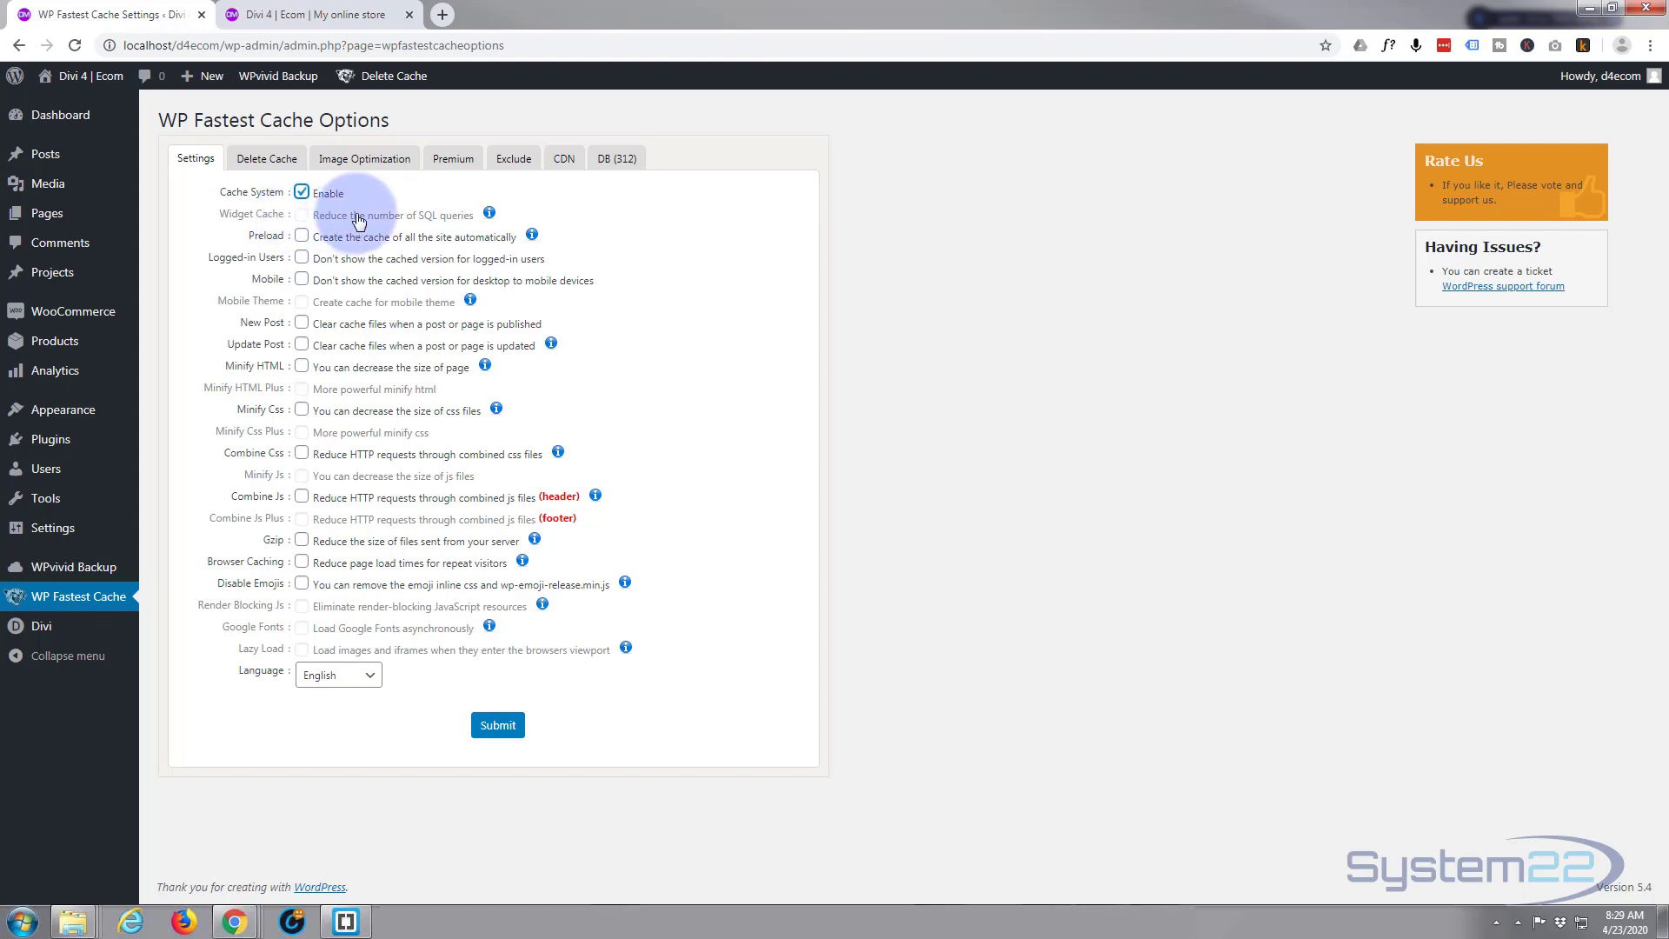
Step: Enable Preload for the homepage and stop serving cached pages to mobile devices
{"action": "left_click", "coordinate": [307, 236]}
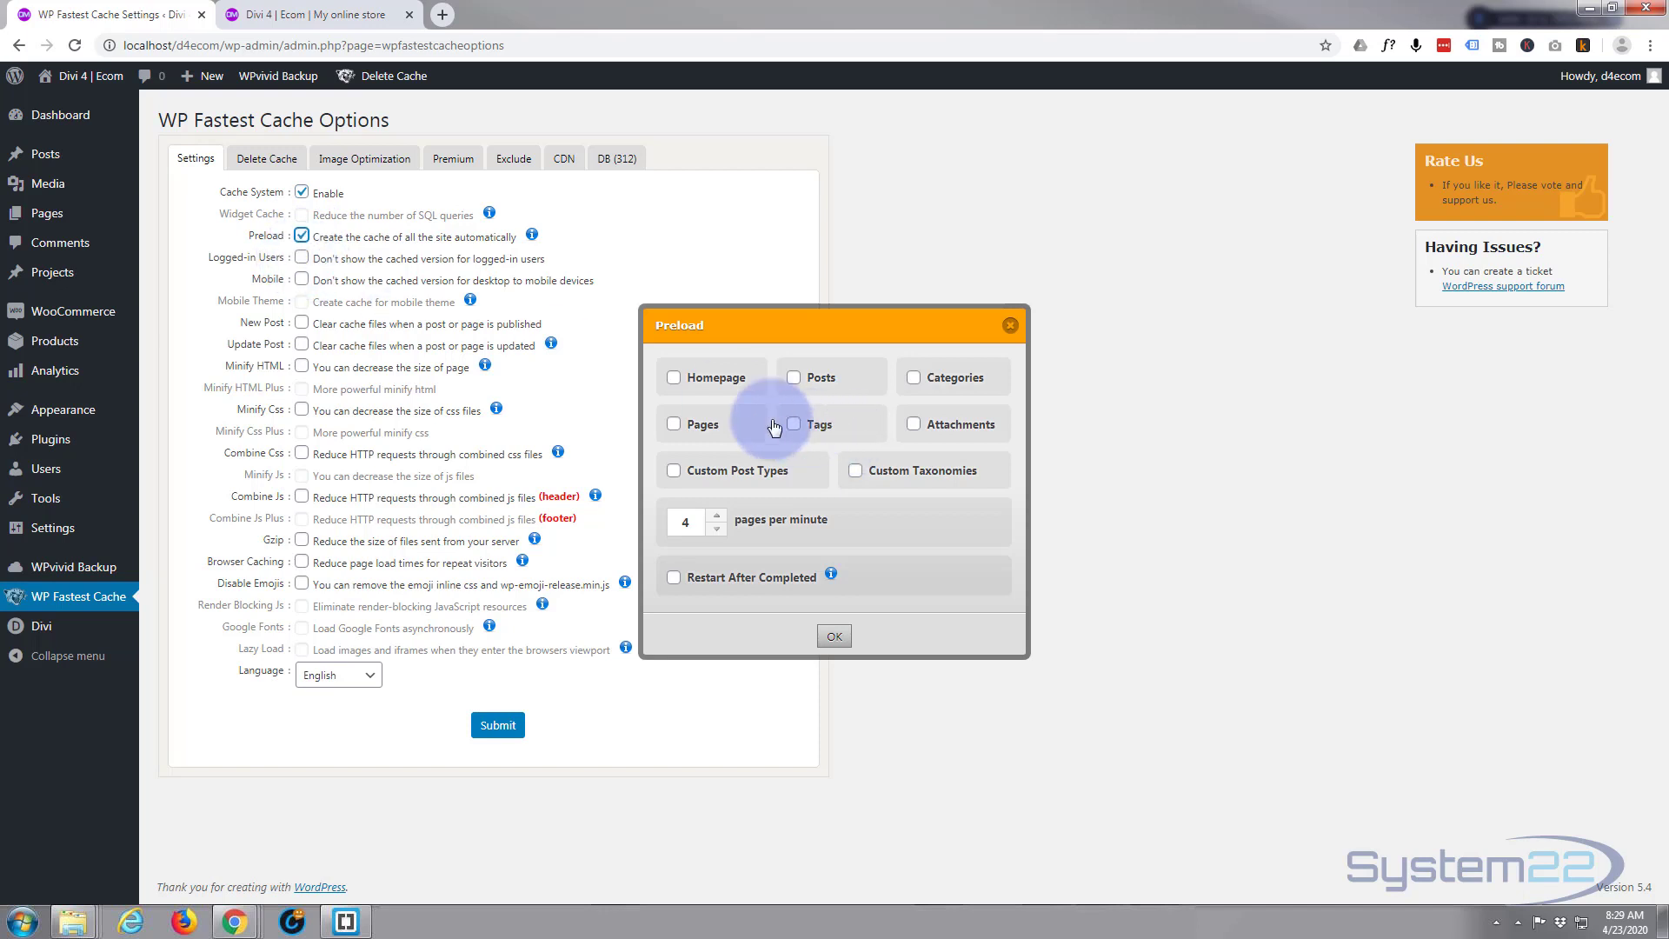
{"action": "left_click", "coordinate": [674, 377]}
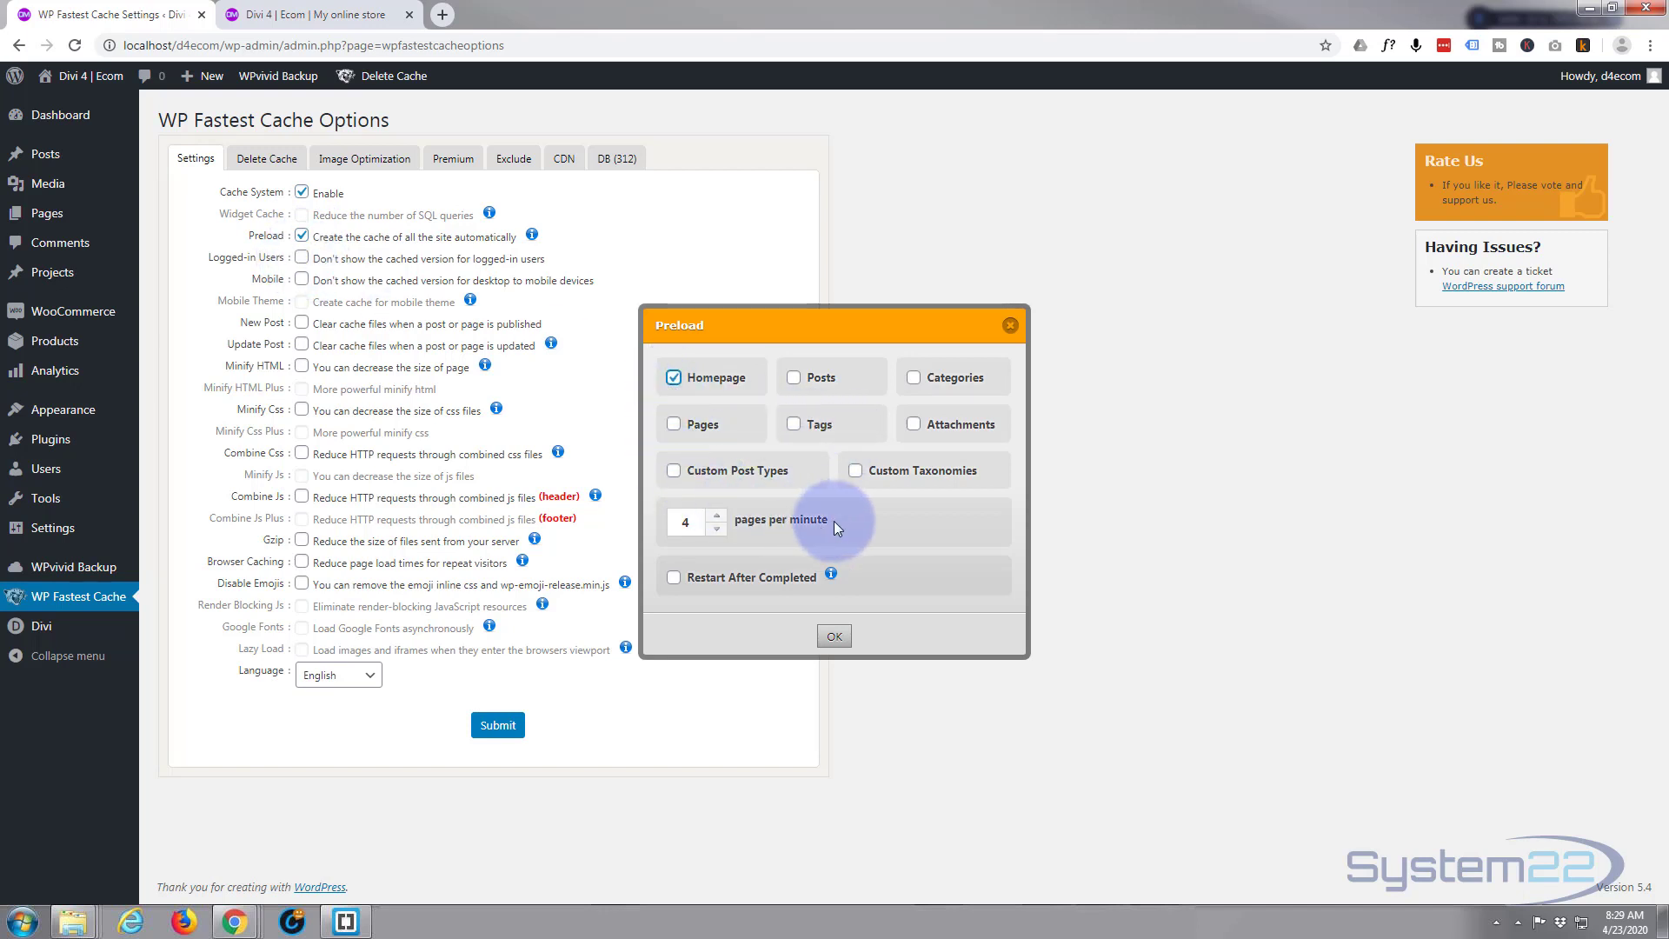
{"action": "left_click", "coordinate": [834, 637]}
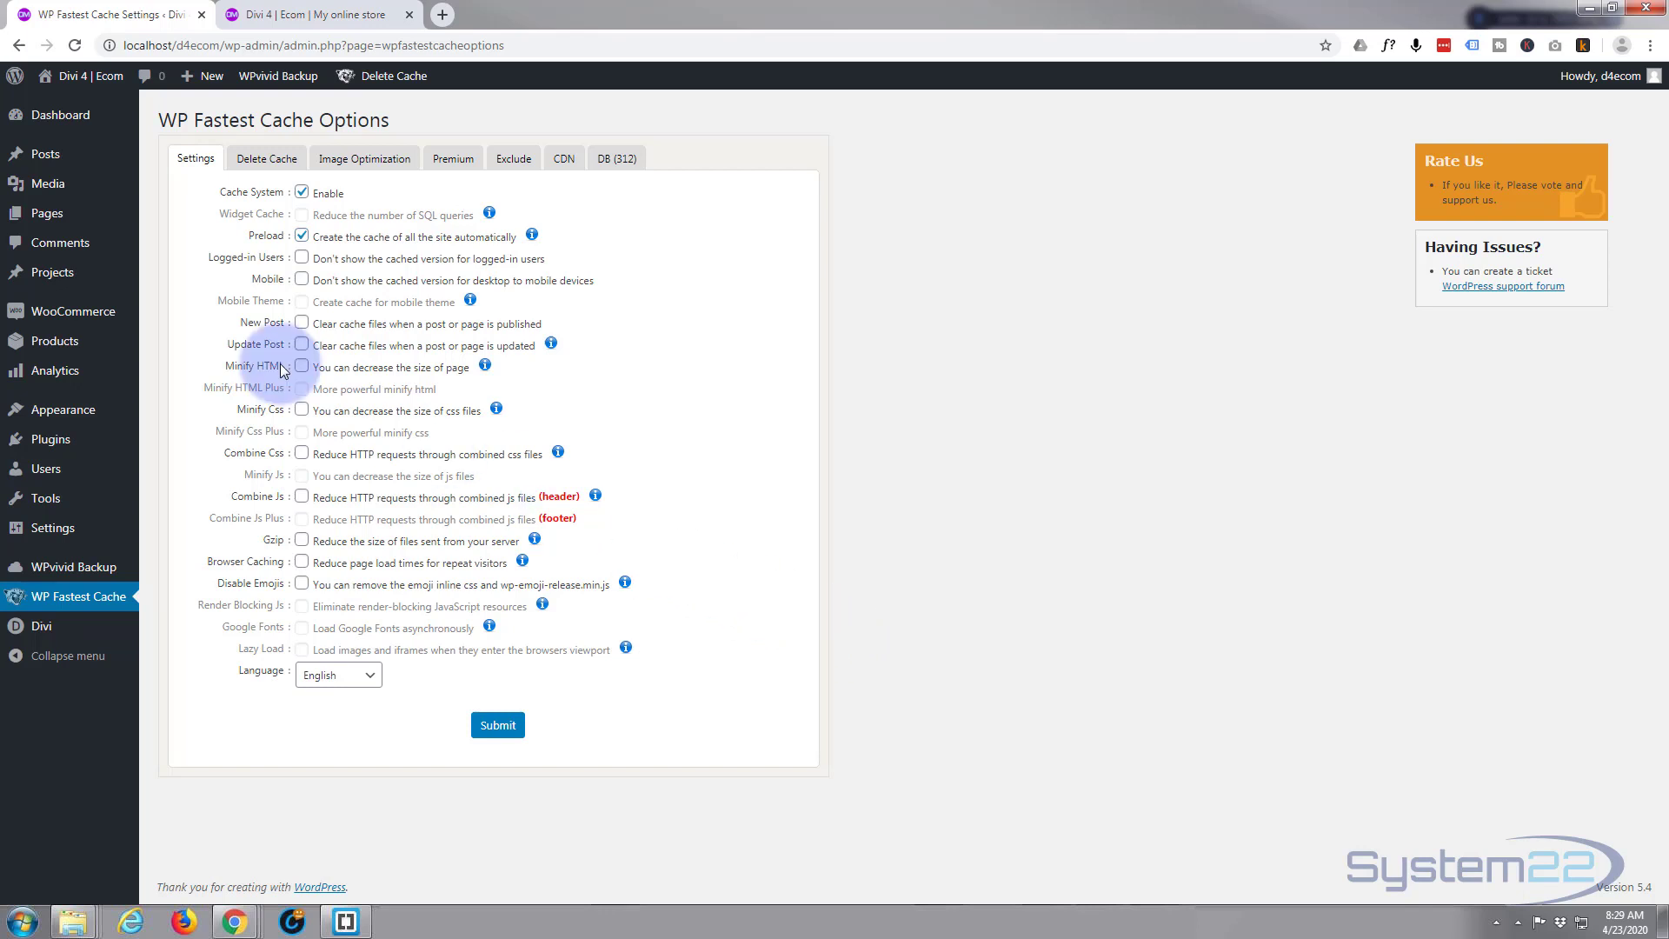
{"action": "left_click", "coordinate": [302, 281]}
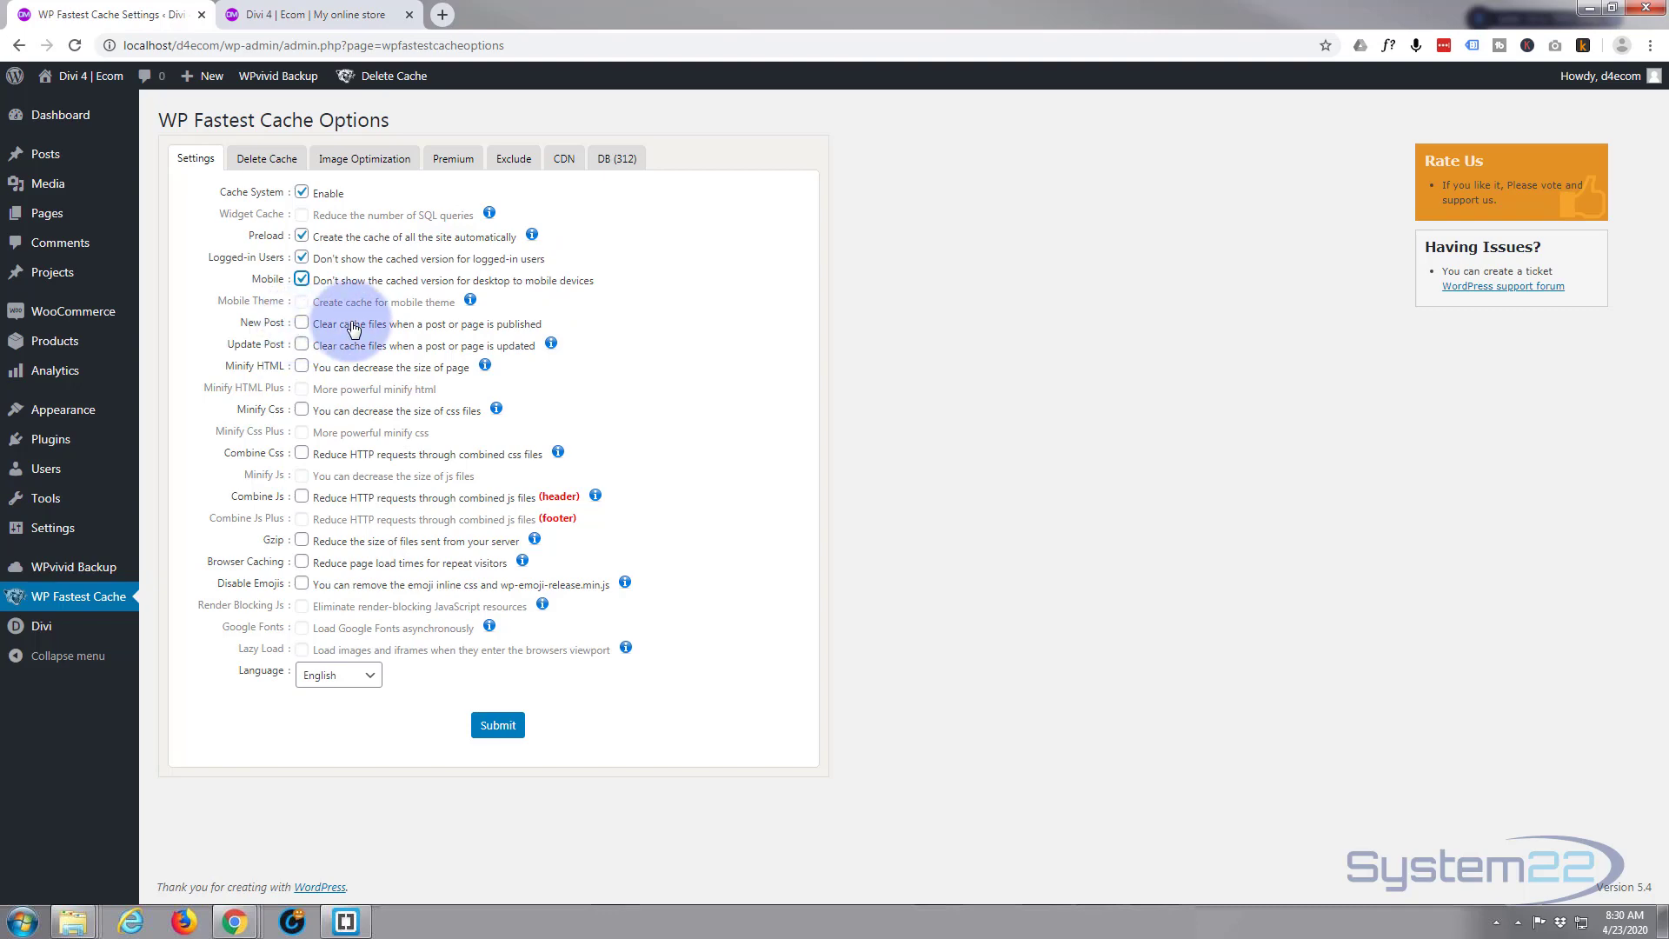
Step: Clear all cache whenever a new post is published or a post/page is updated
{"action": "left_click", "coordinate": [301, 323]}
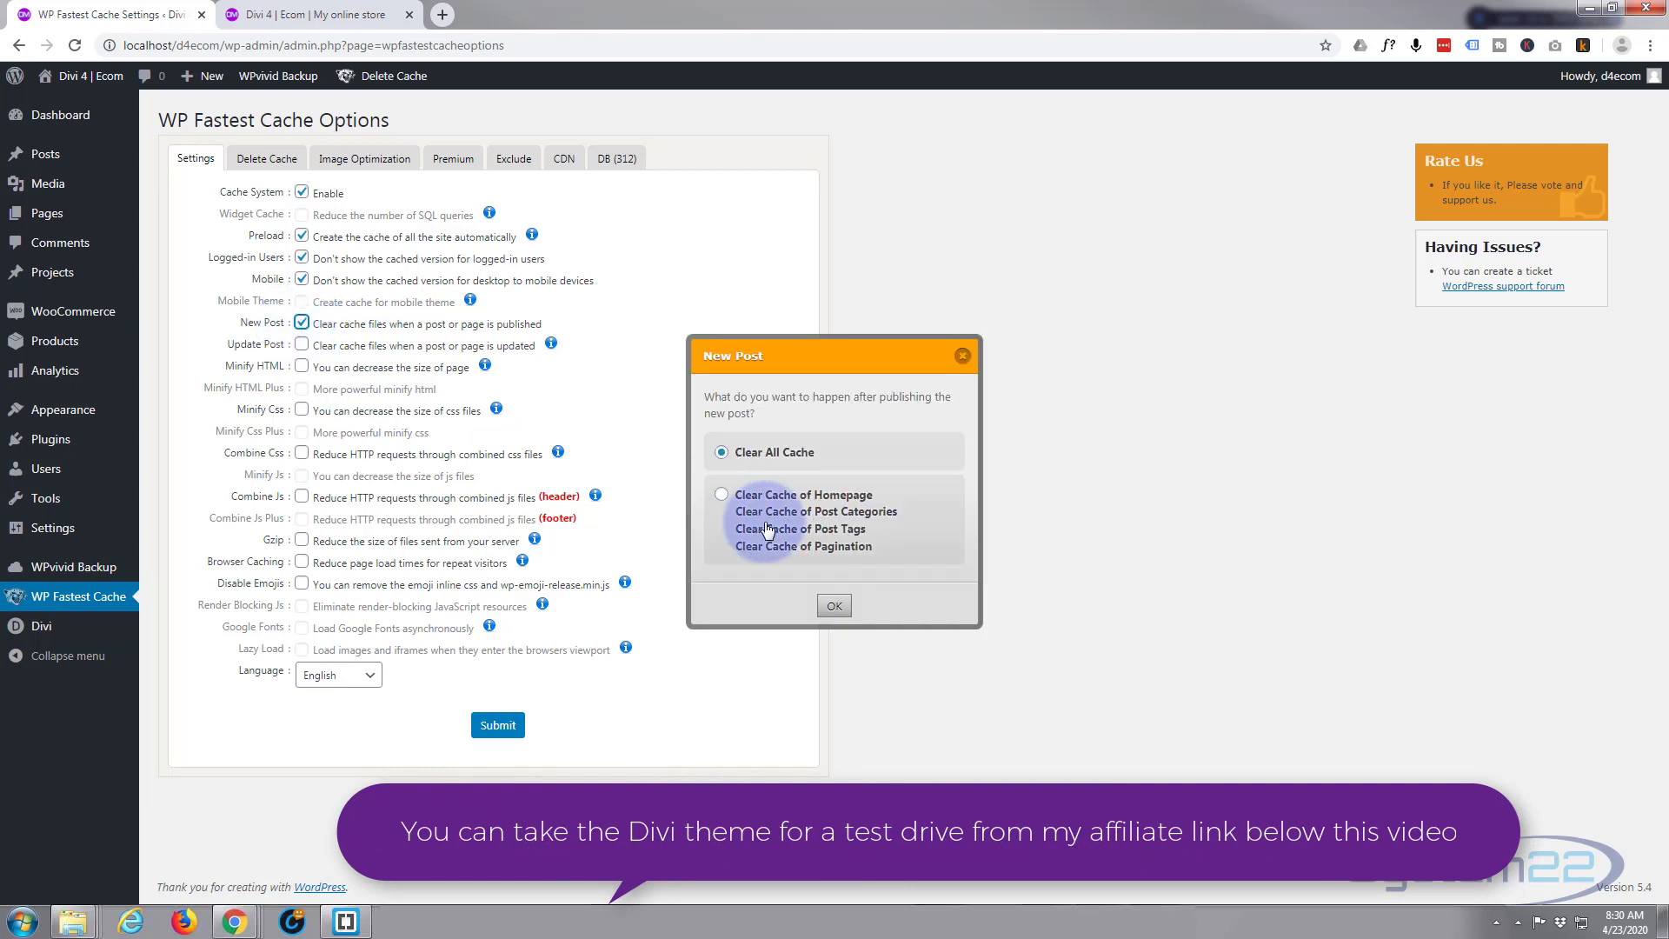
{"action": "left_click", "coordinate": [826, 605]}
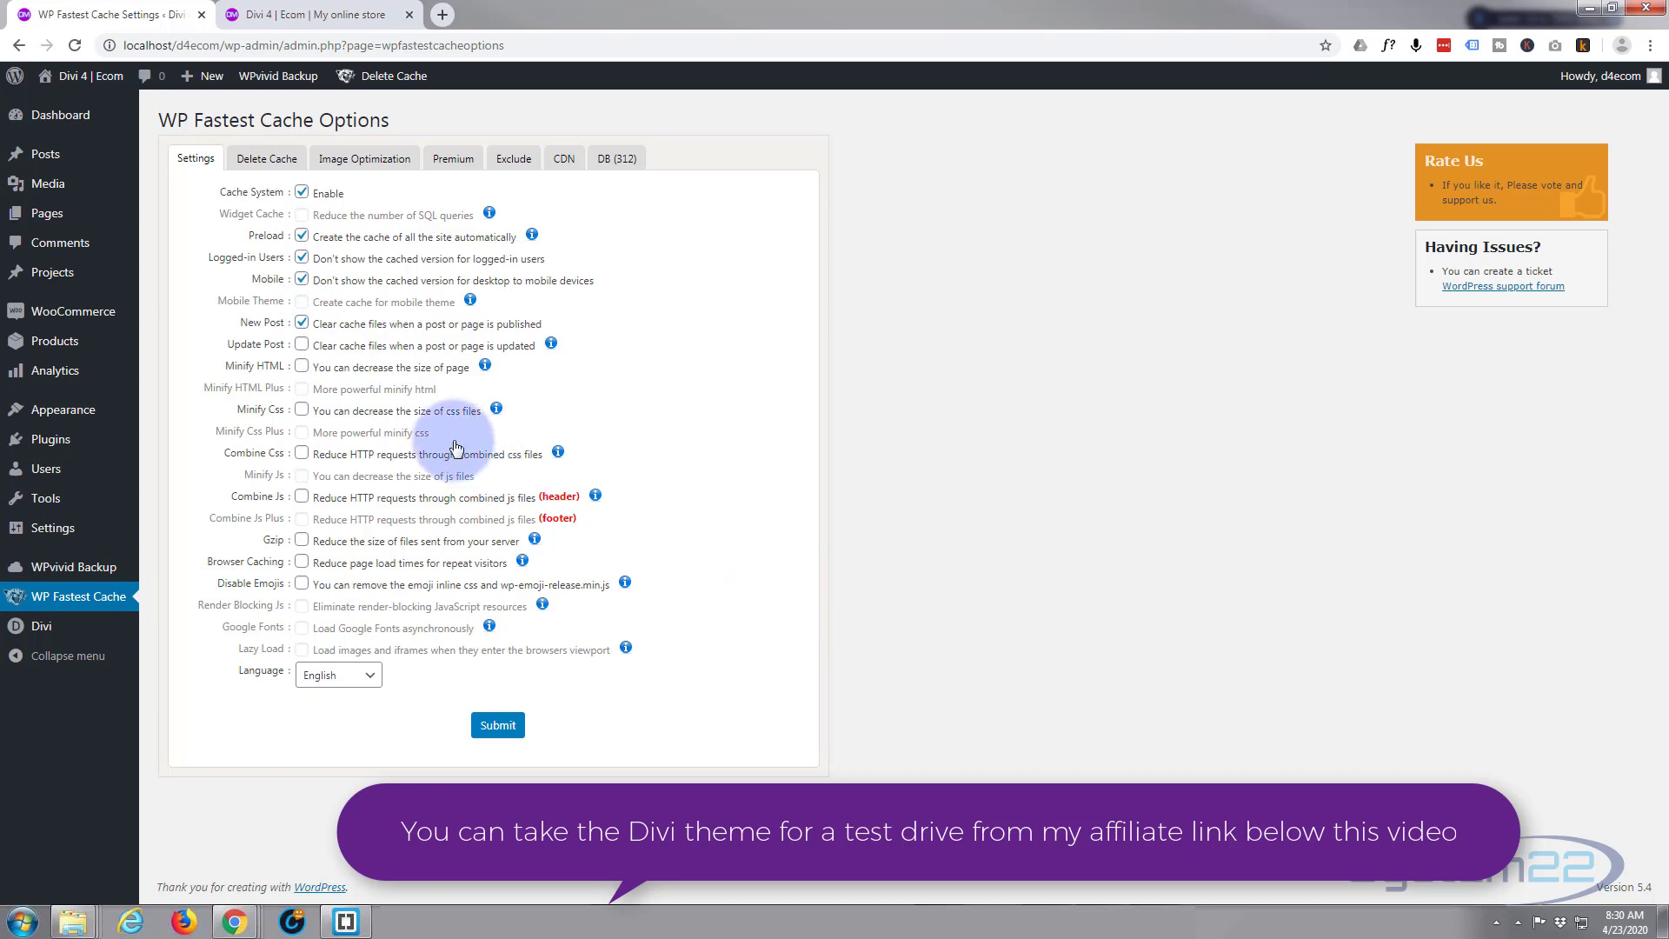
{"action": "left_click", "coordinate": [301, 344]}
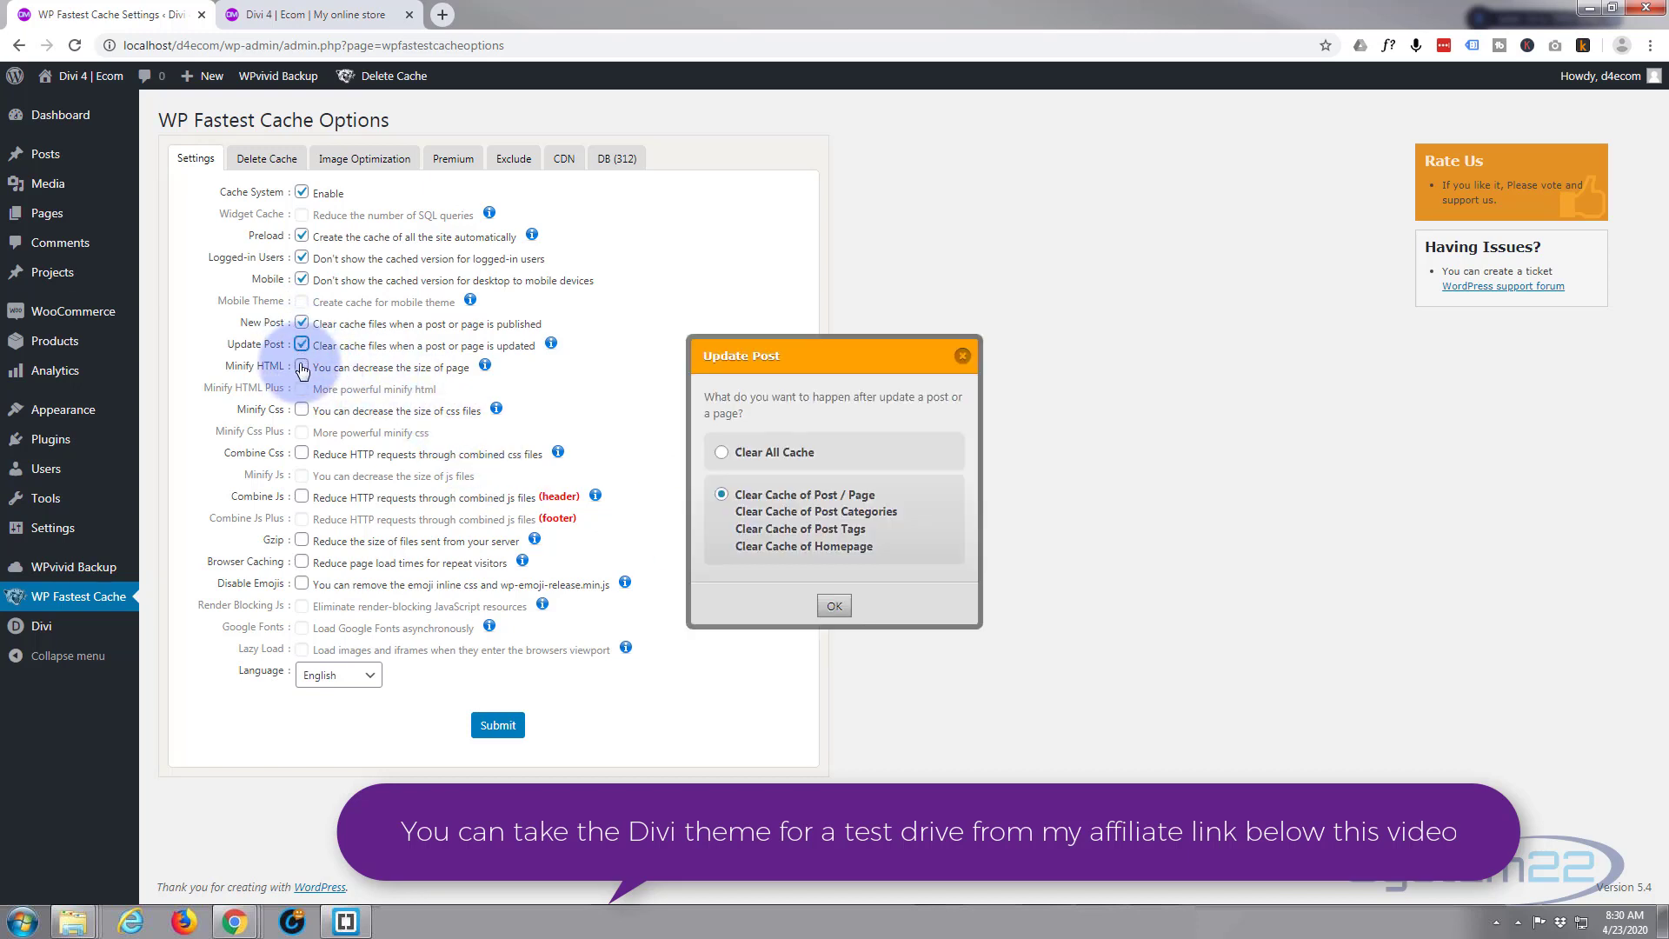
{"action": "left_click", "coordinate": [828, 603]}
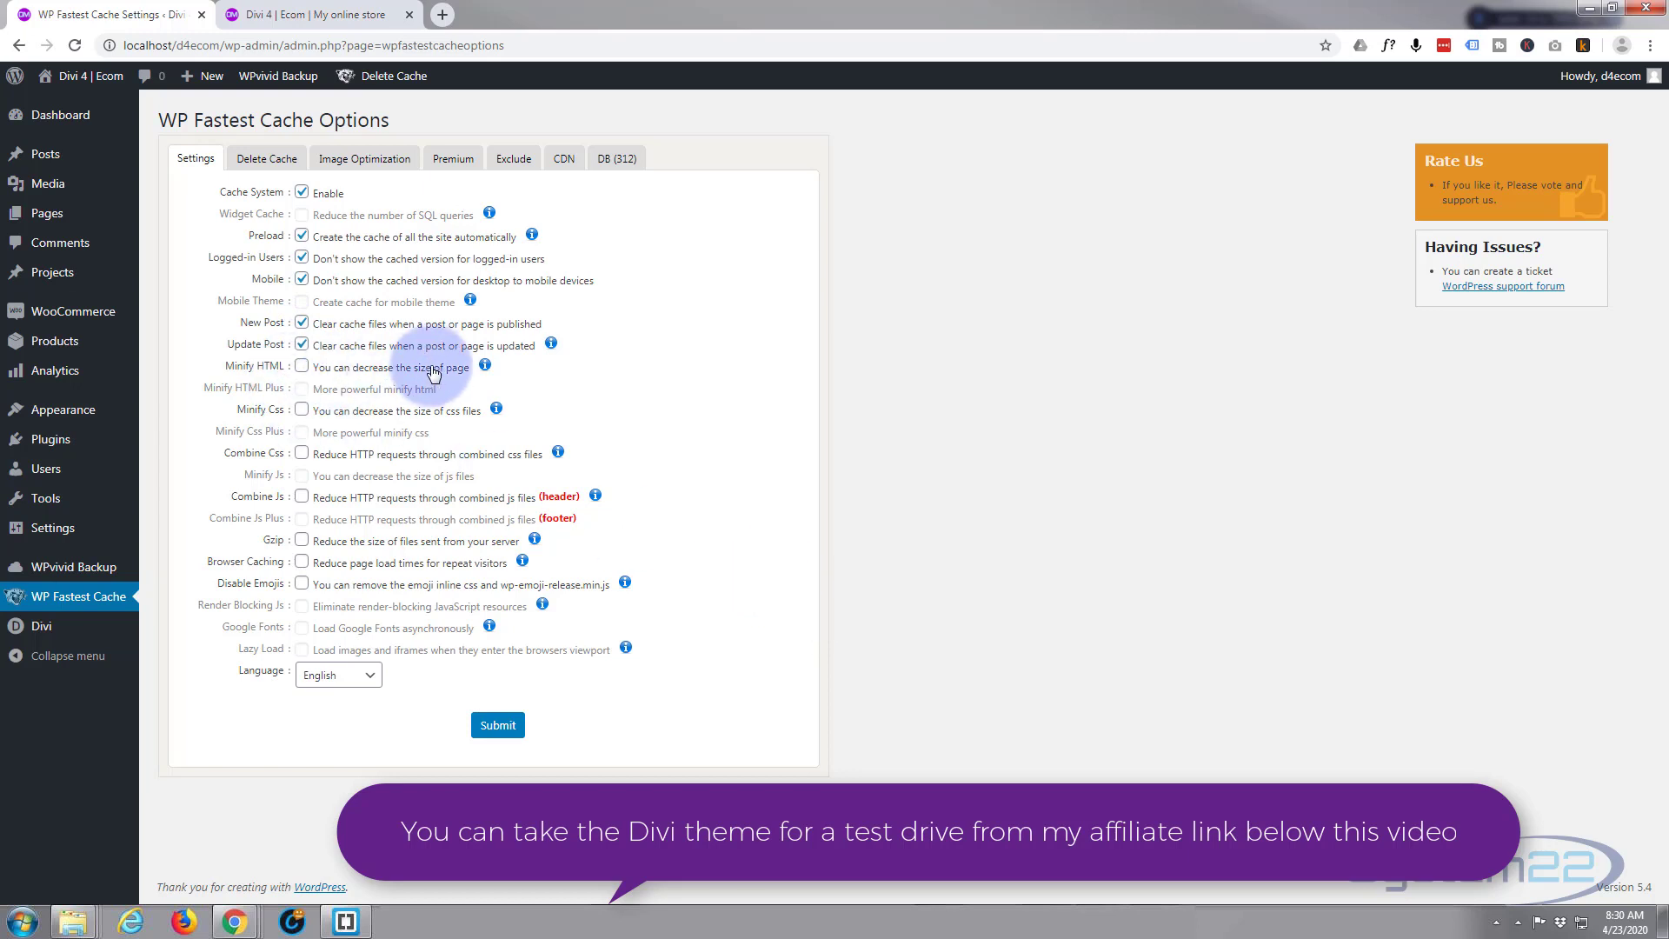
Step: Turn on Minify HTML, Minify CSS, Combine CSS, Combine JS, Gzip and Browser Caching, then submit
{"action": "left_click", "coordinate": [302, 366]}
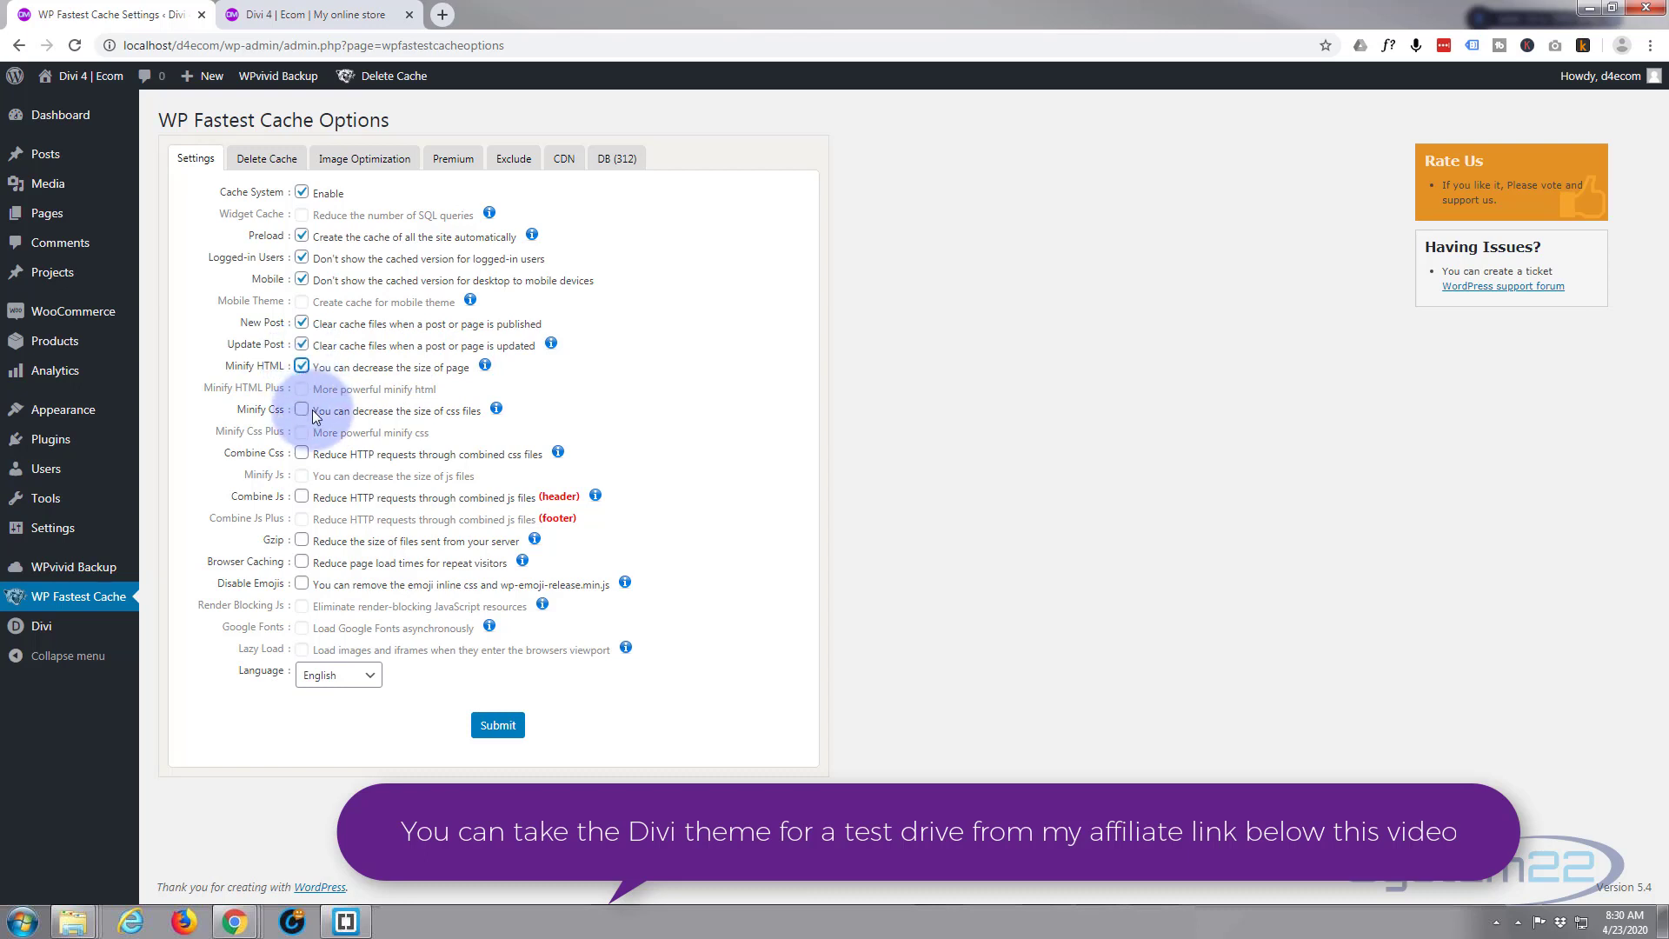
{"action": "left_click", "coordinate": [302, 409]}
{"action": "left_click", "coordinate": [302, 454]}
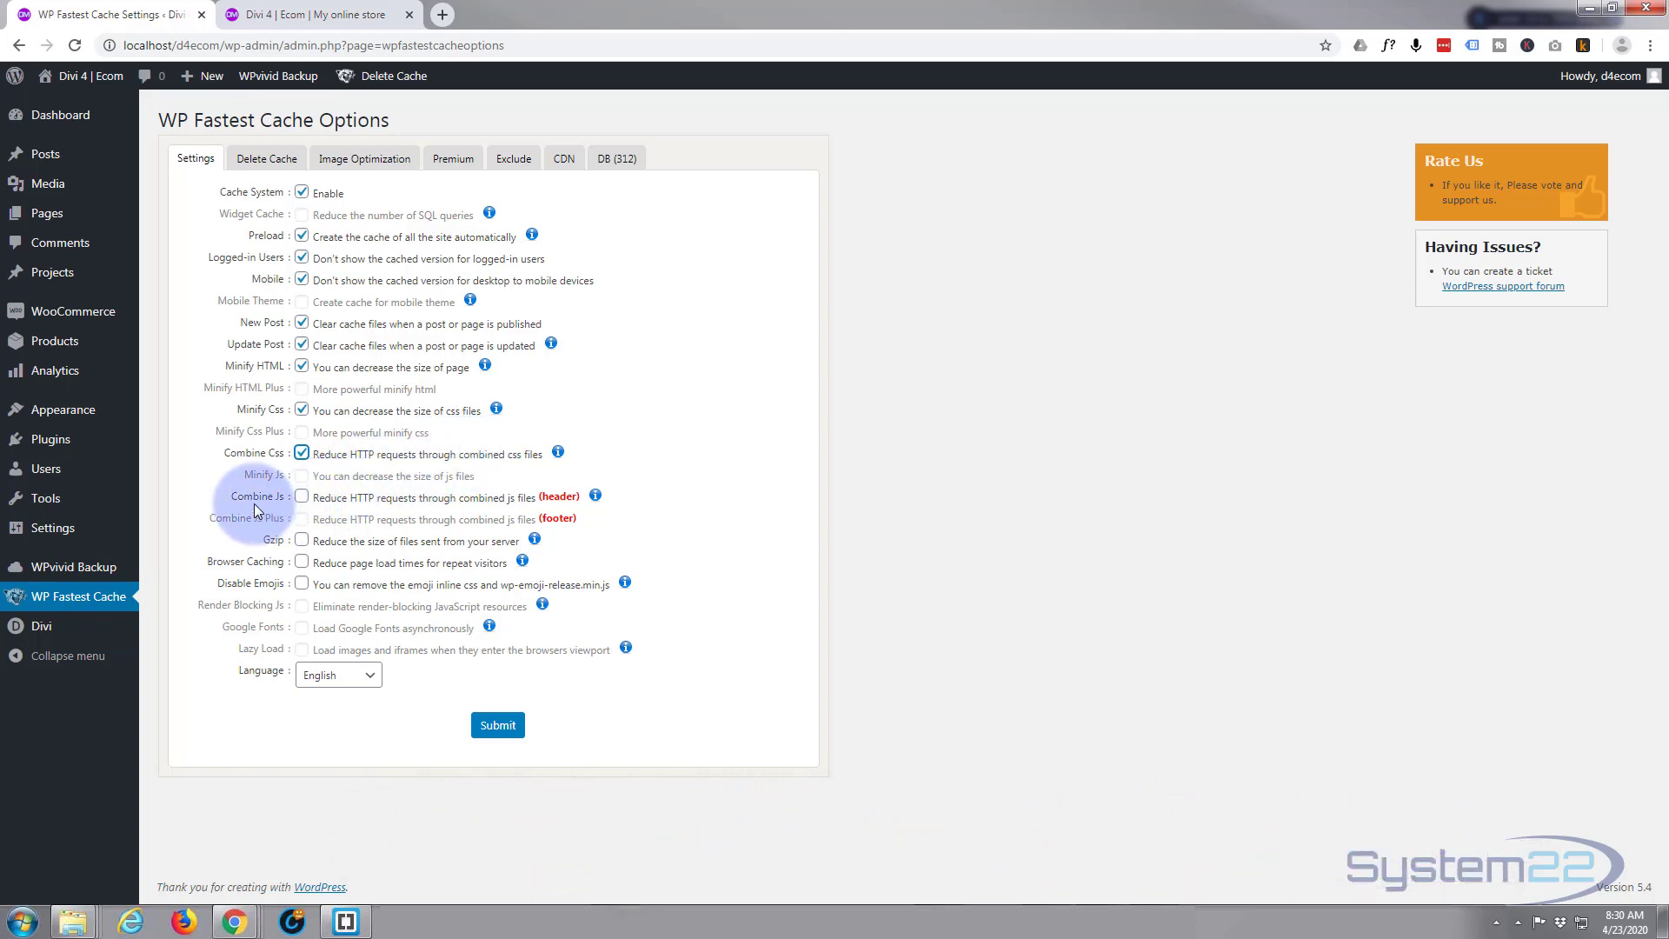
{"action": "left_click", "coordinate": [302, 496]}
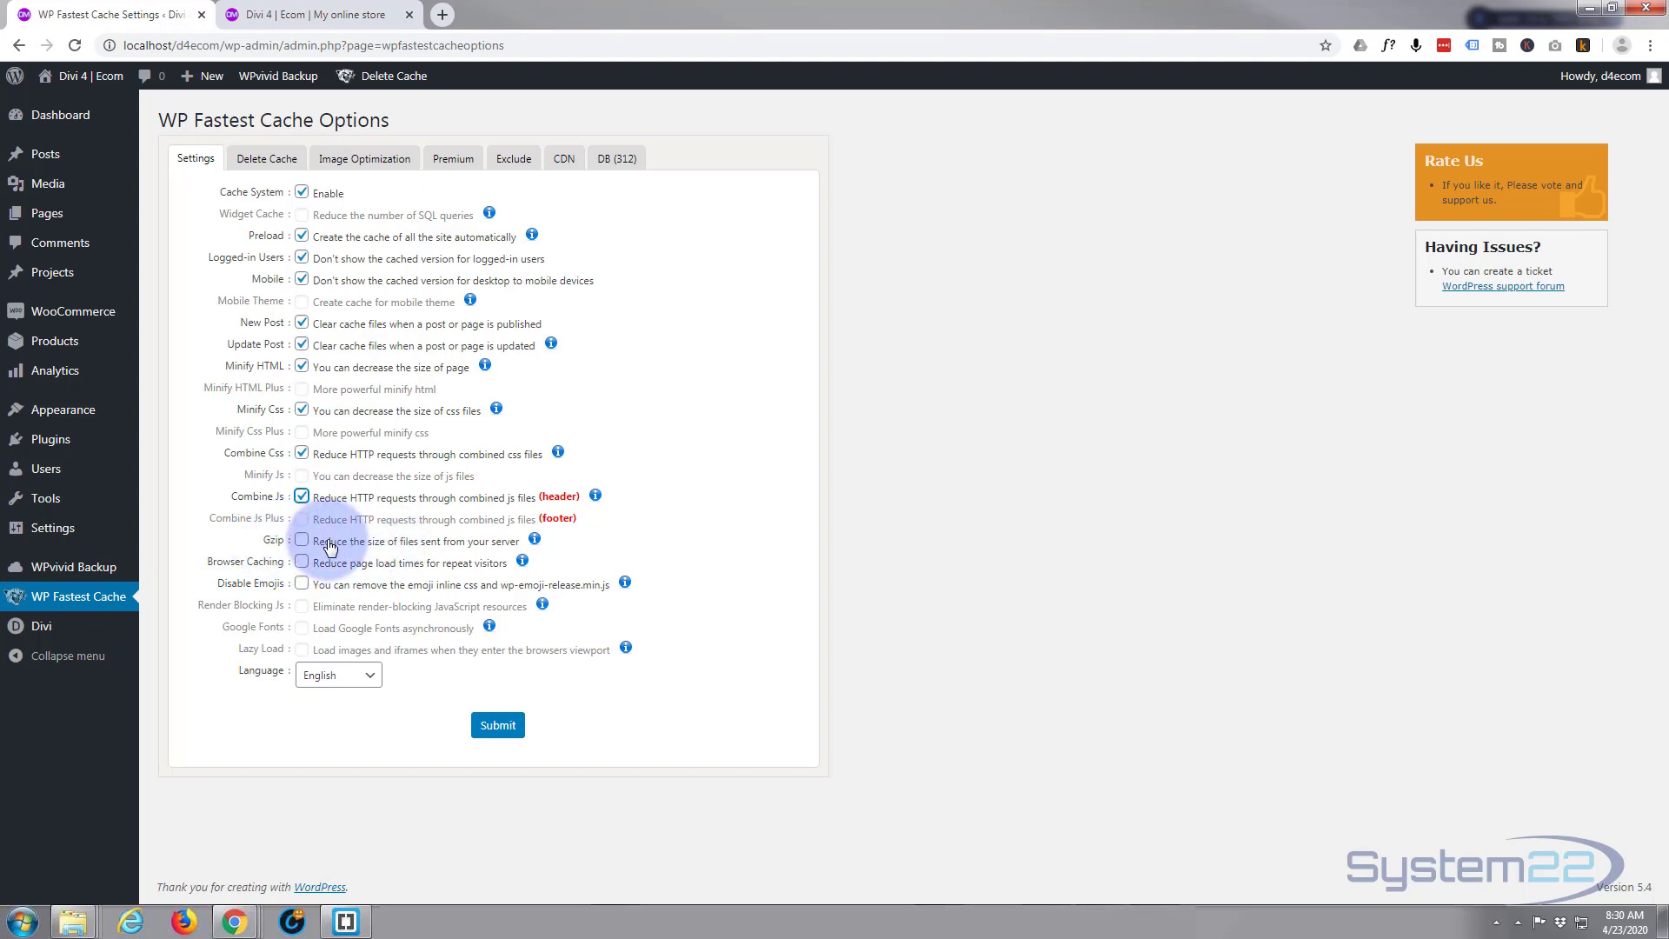
{"action": "left_click", "coordinate": [302, 539]}
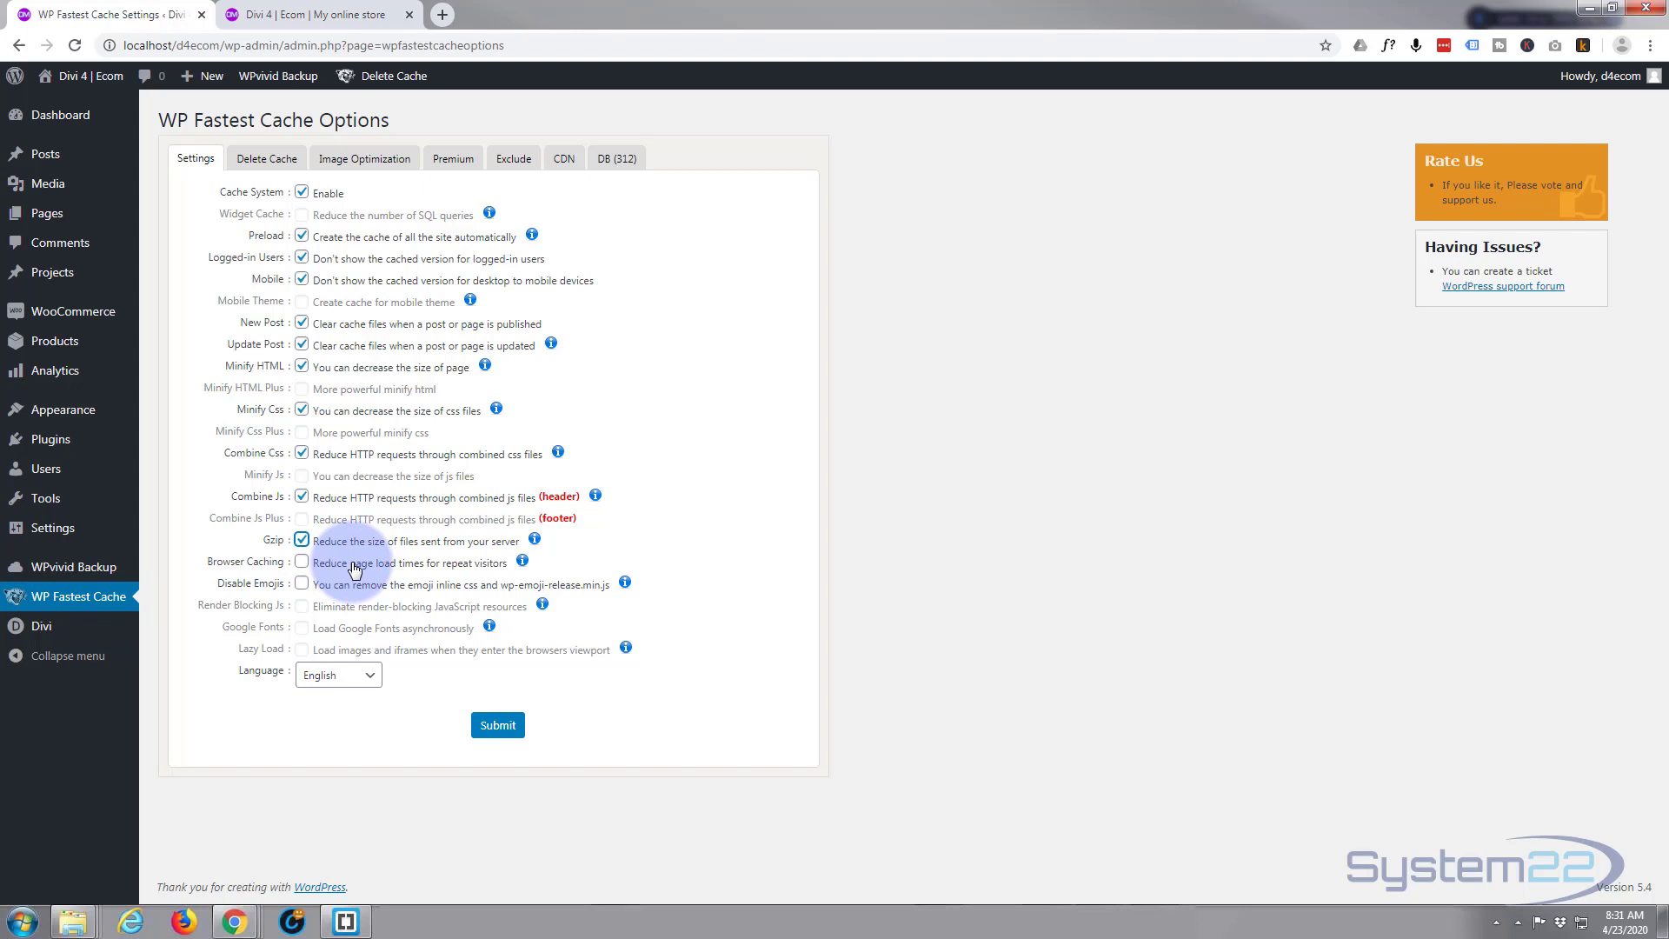
{"action": "left_click", "coordinate": [302, 562]}
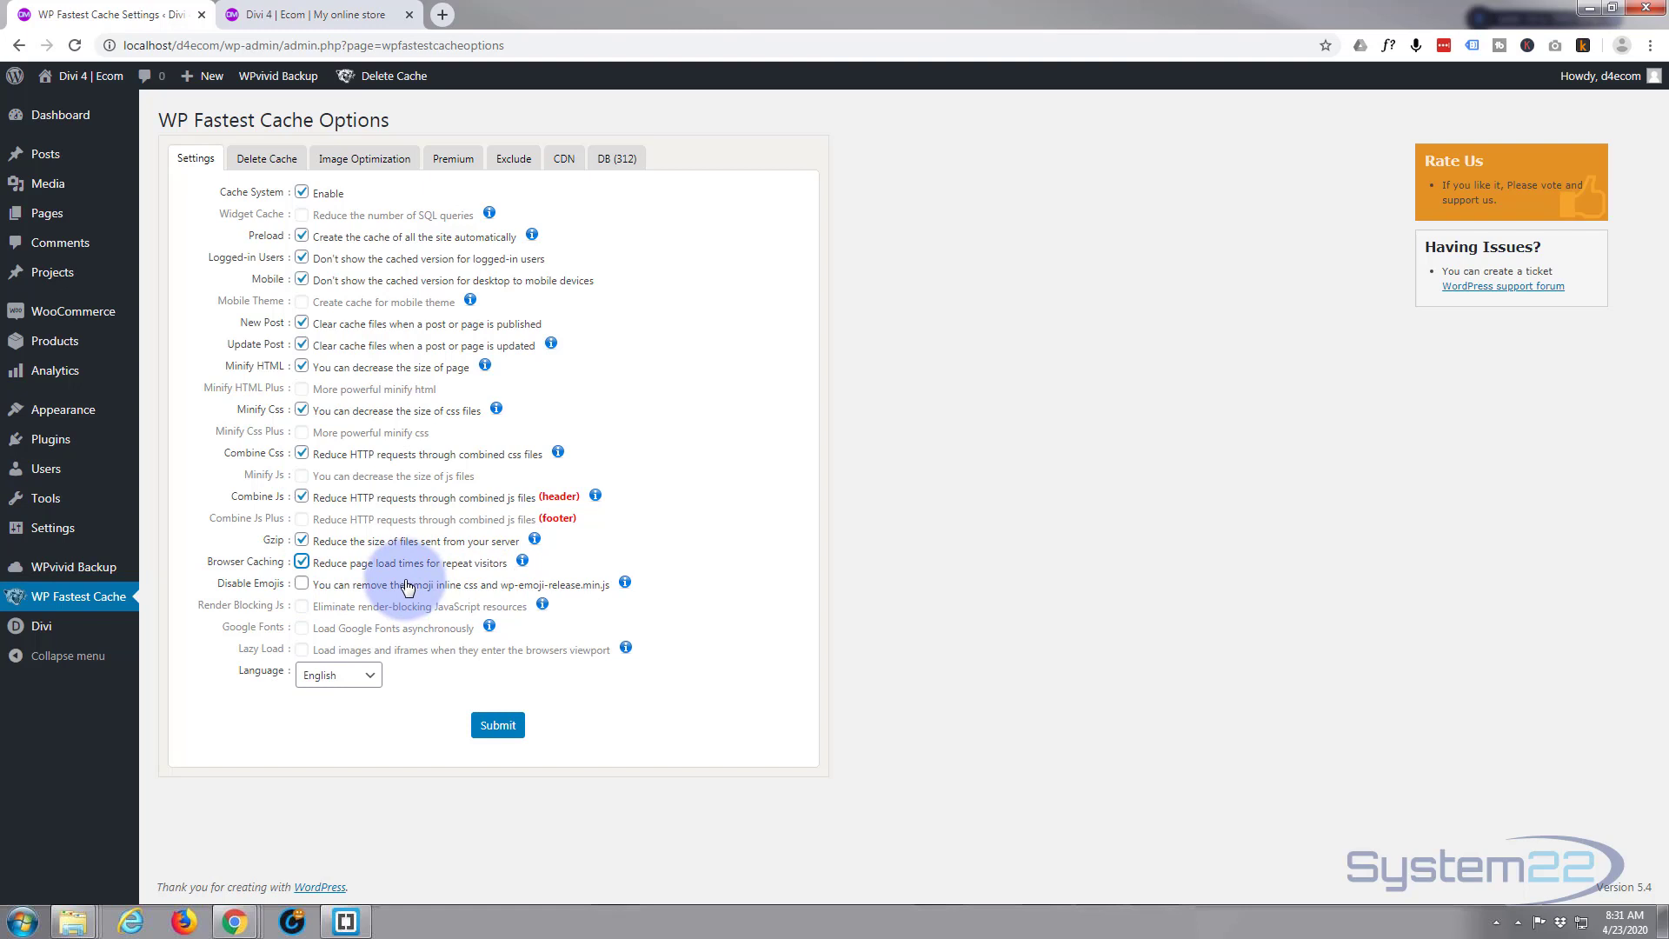
{"action": "left_click", "coordinate": [497, 727]}
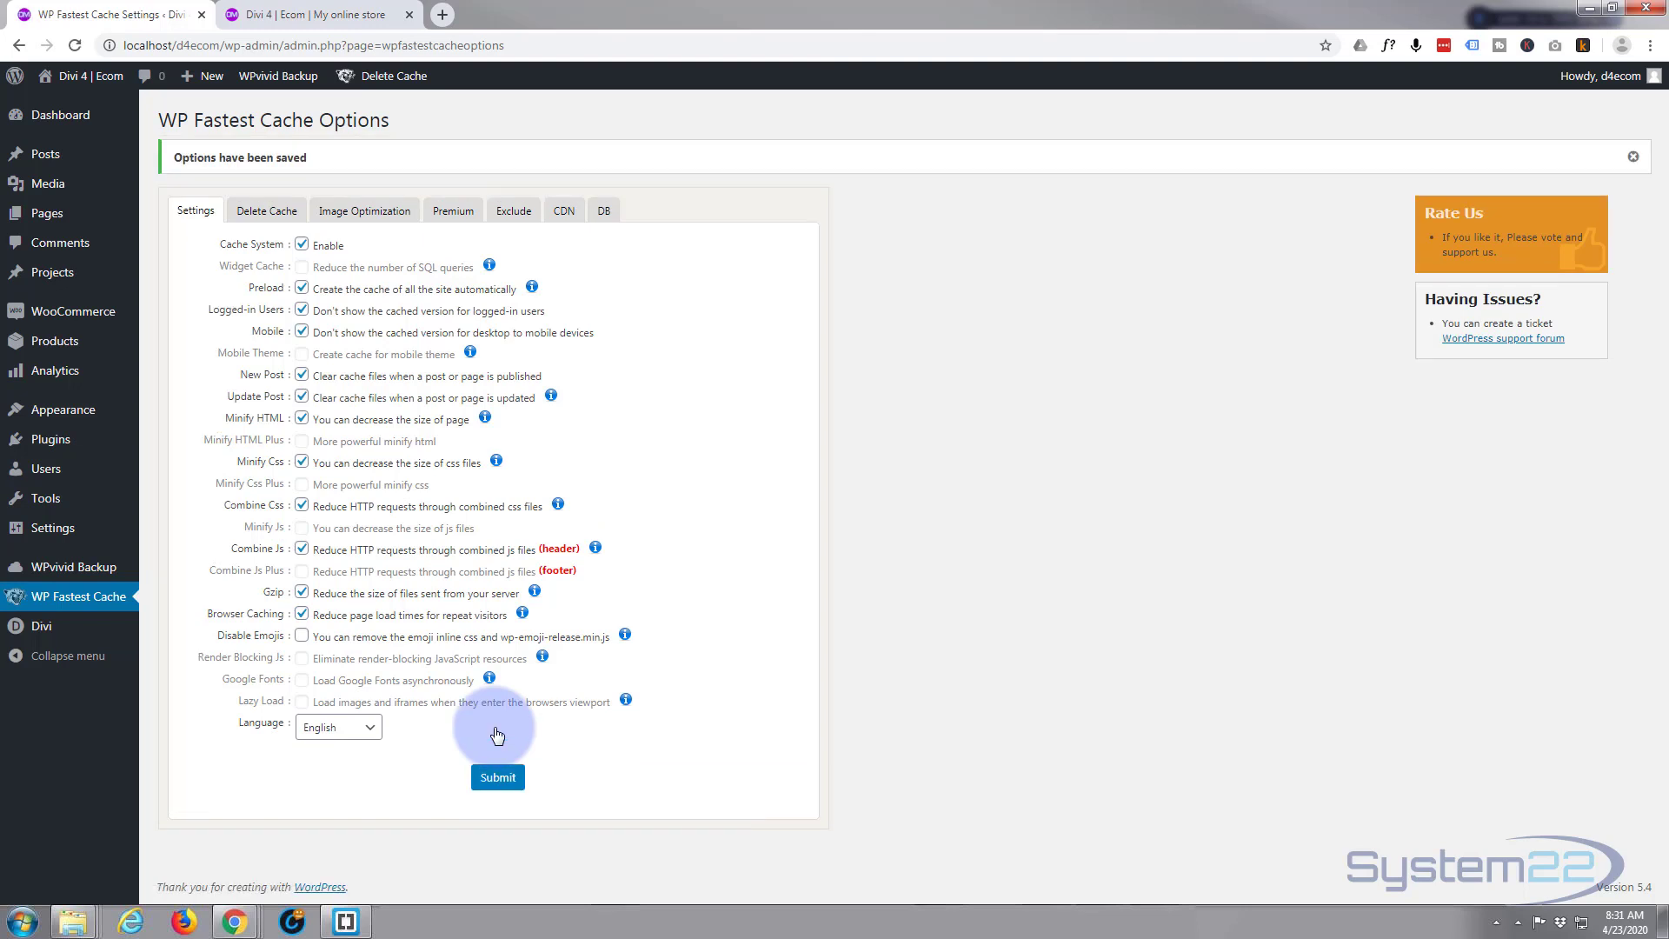
{"action": "left_click", "coordinate": [259, 213]}
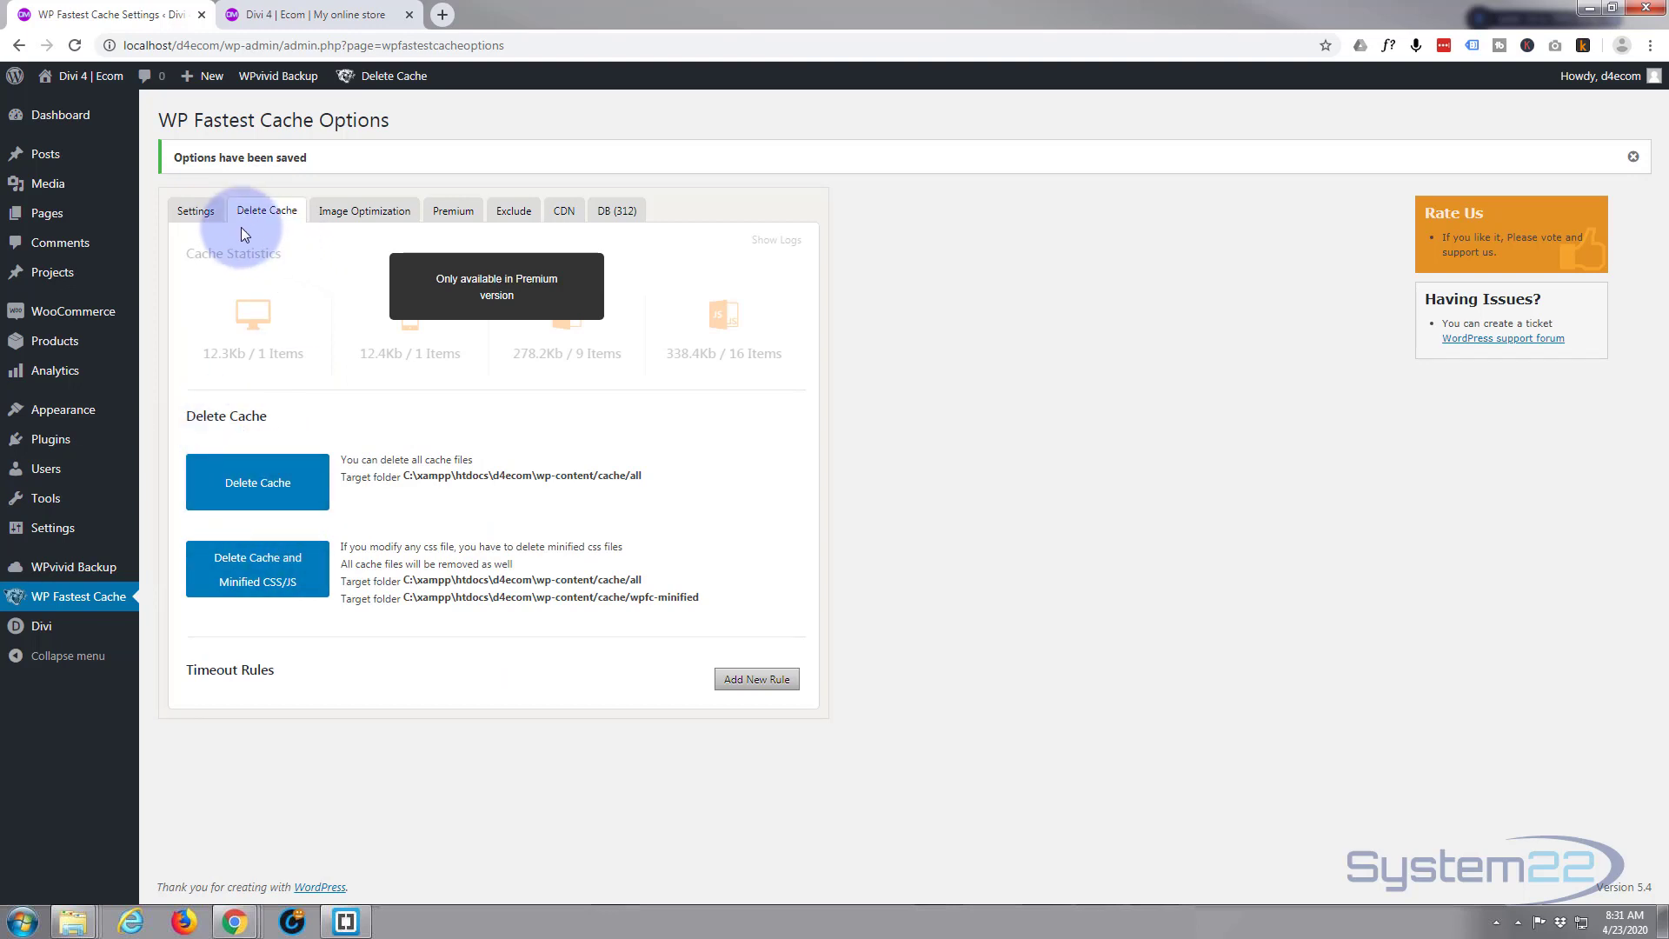
{"action": "left_click", "coordinate": [373, 215]}
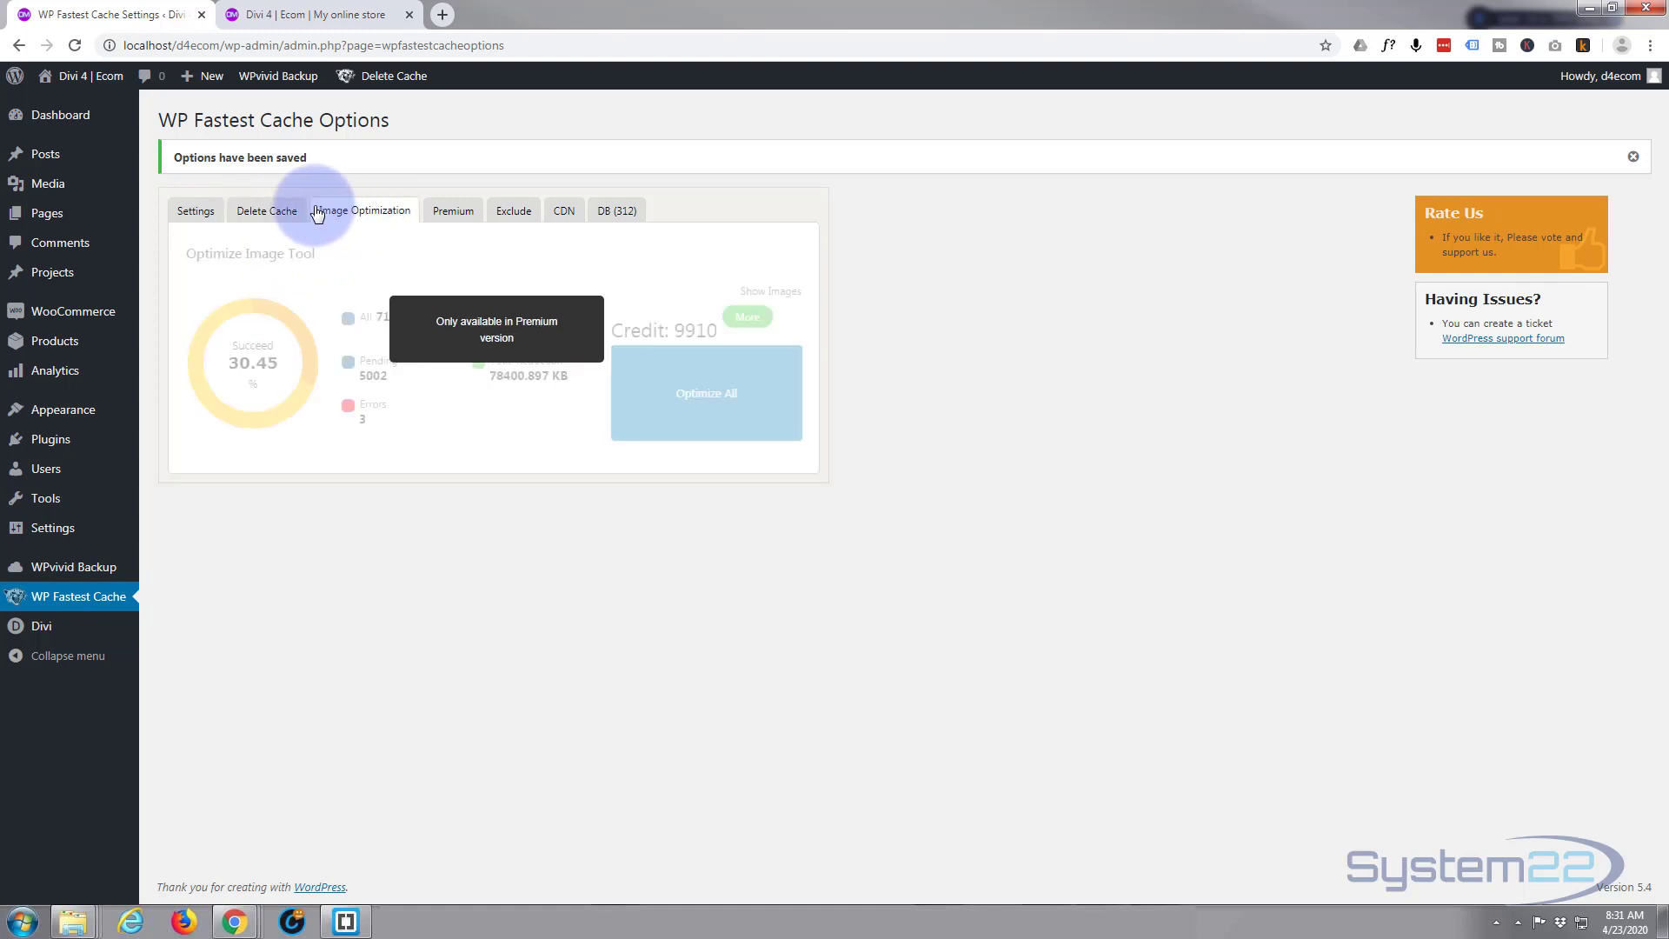
{"action": "left_click", "coordinate": [442, 217]}
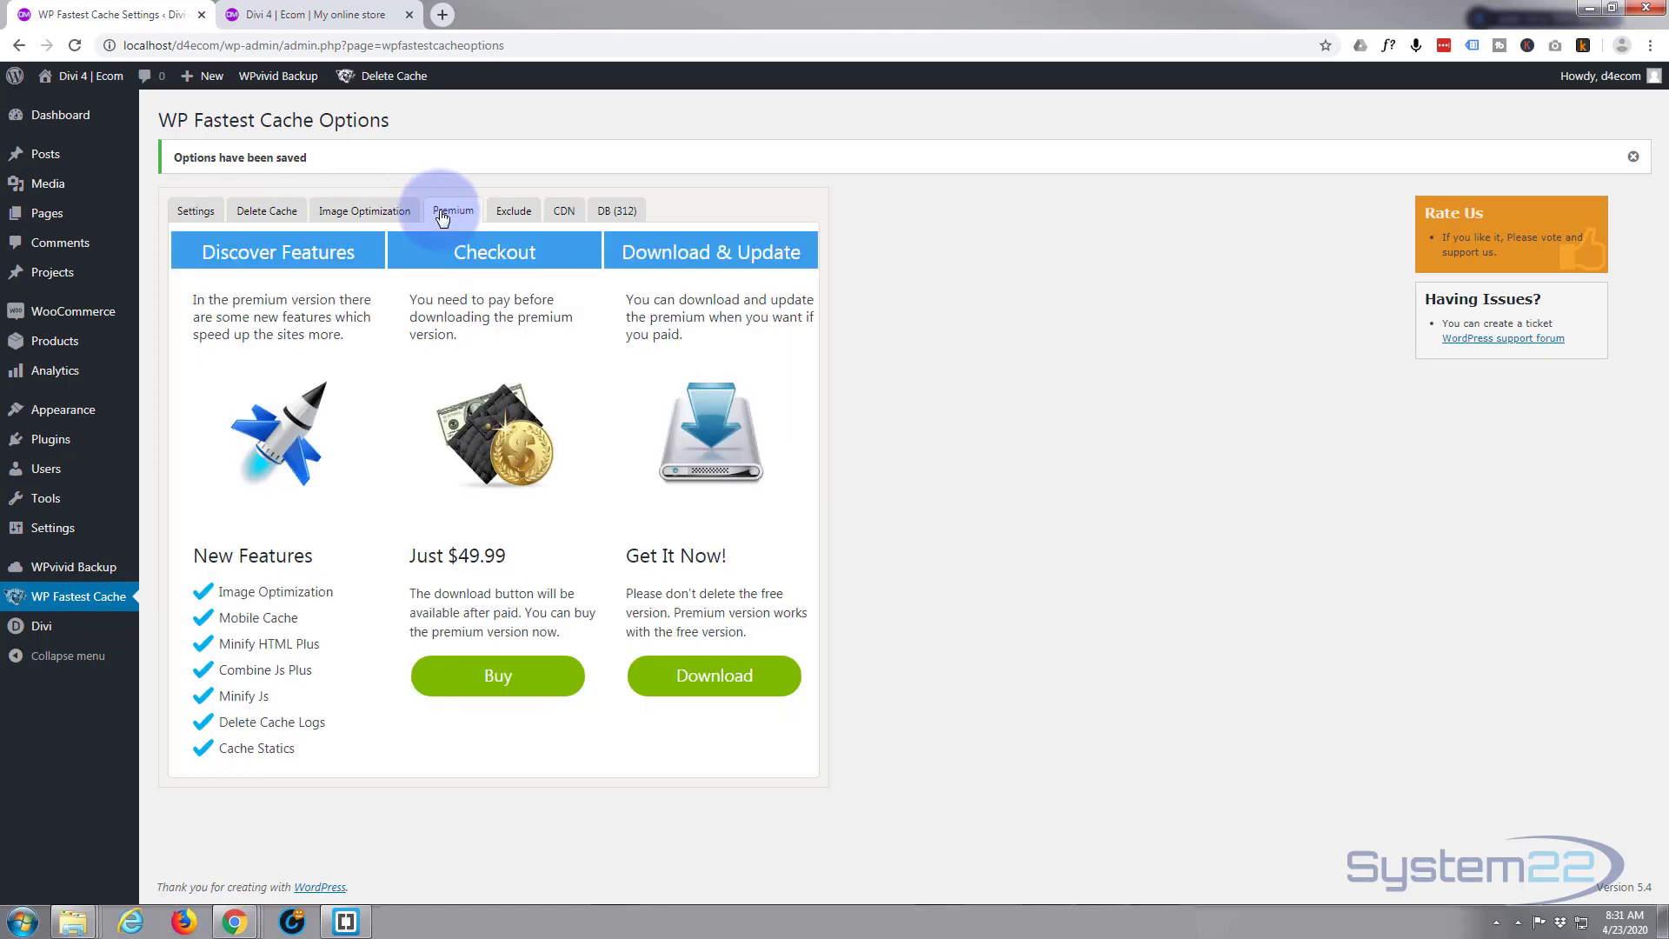
{"action": "left_click", "coordinate": [514, 213]}
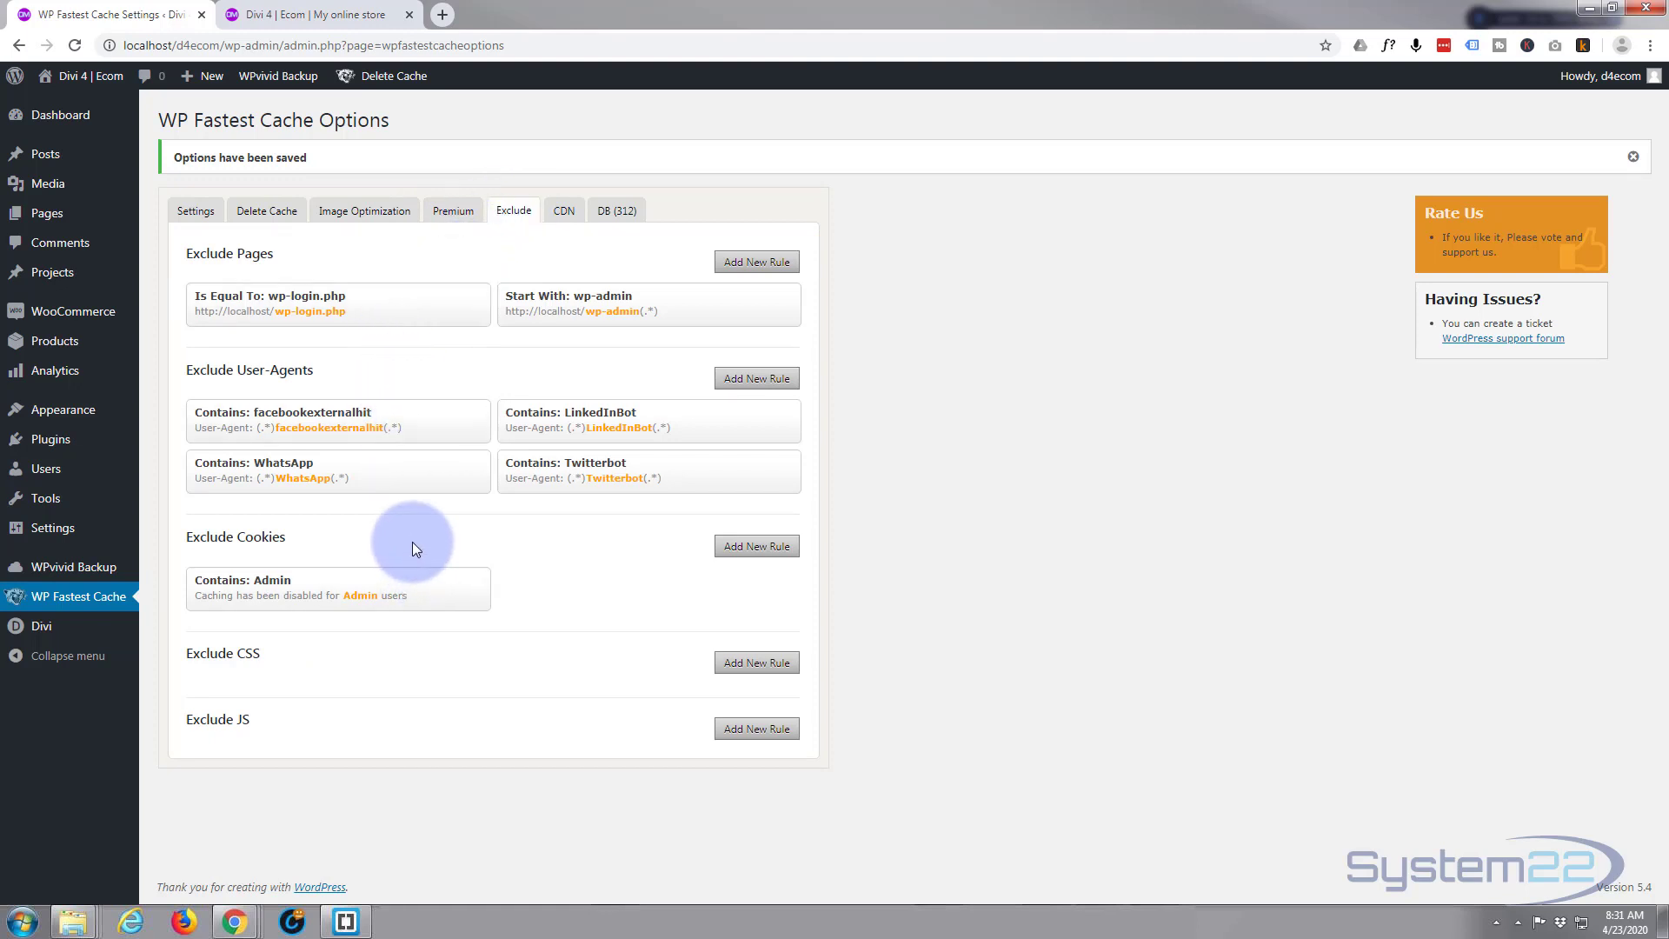
{"action": "left_click", "coordinate": [563, 214]}
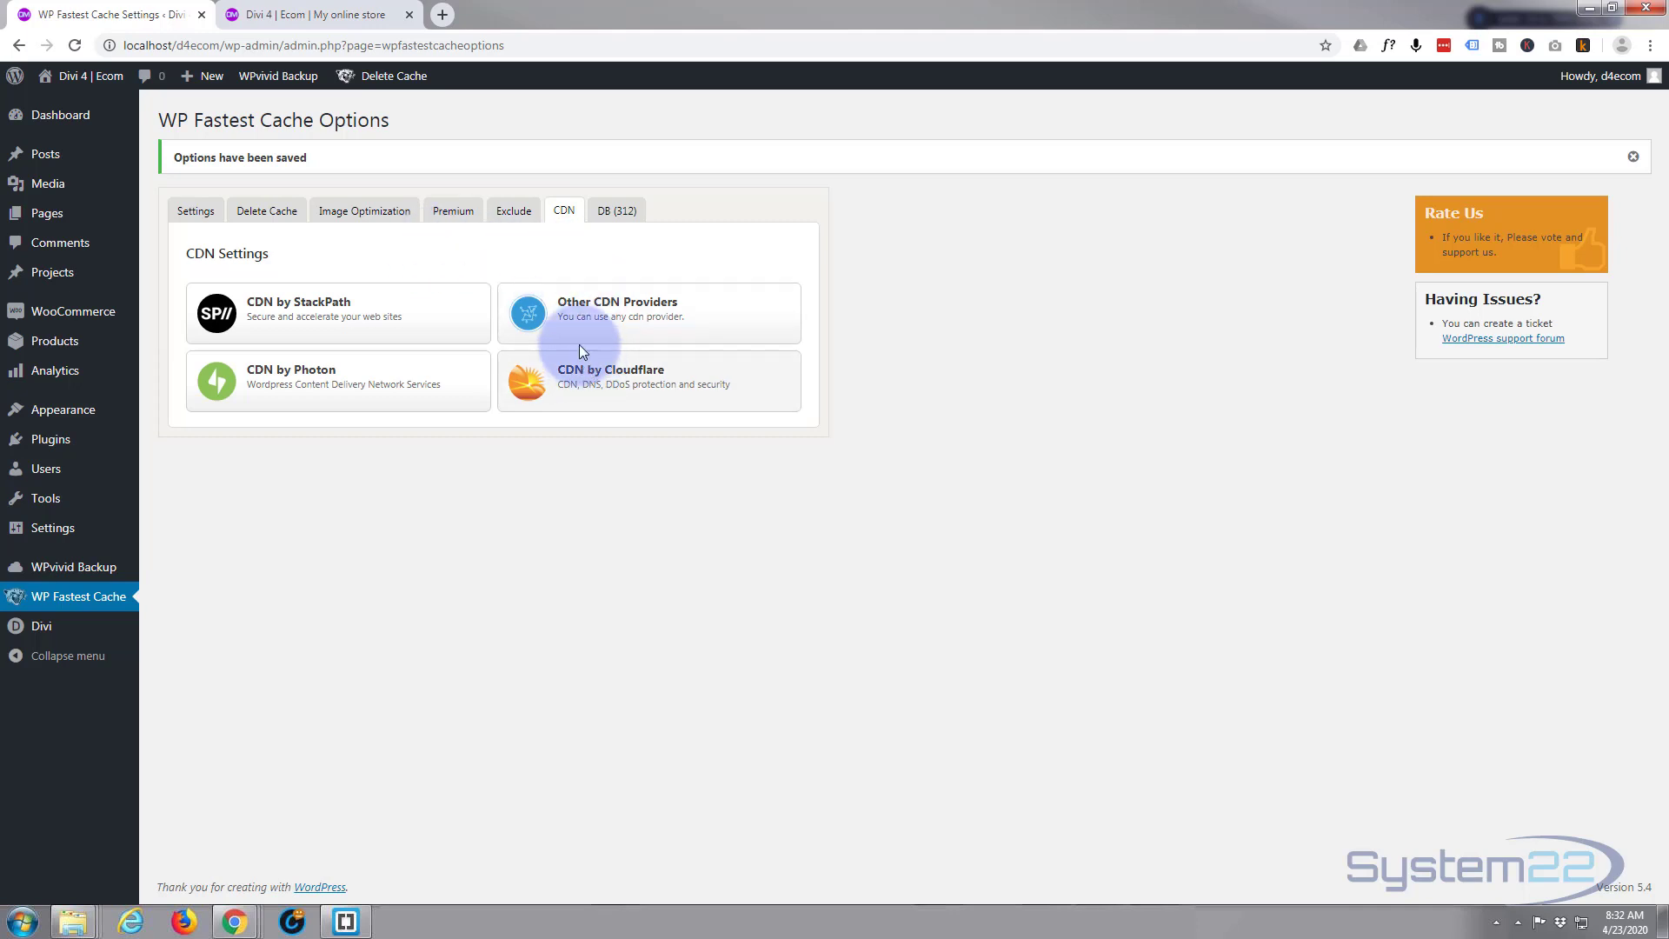
{"action": "left_click", "coordinate": [603, 219]}
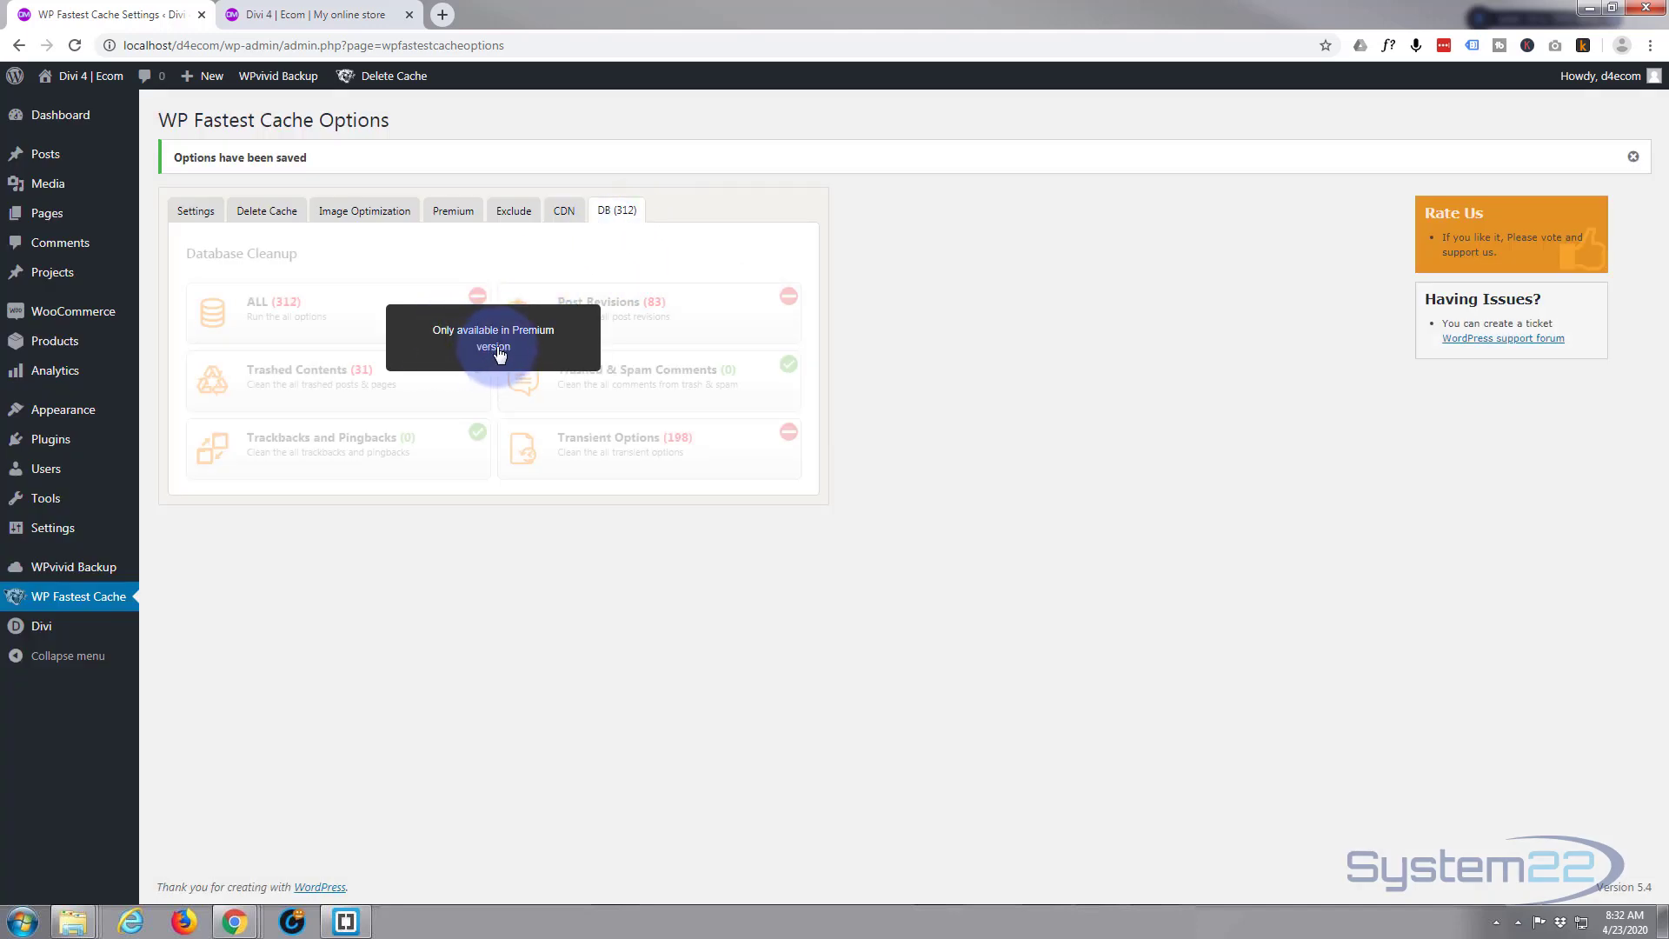
{"action": "left_click", "coordinate": [195, 218]}
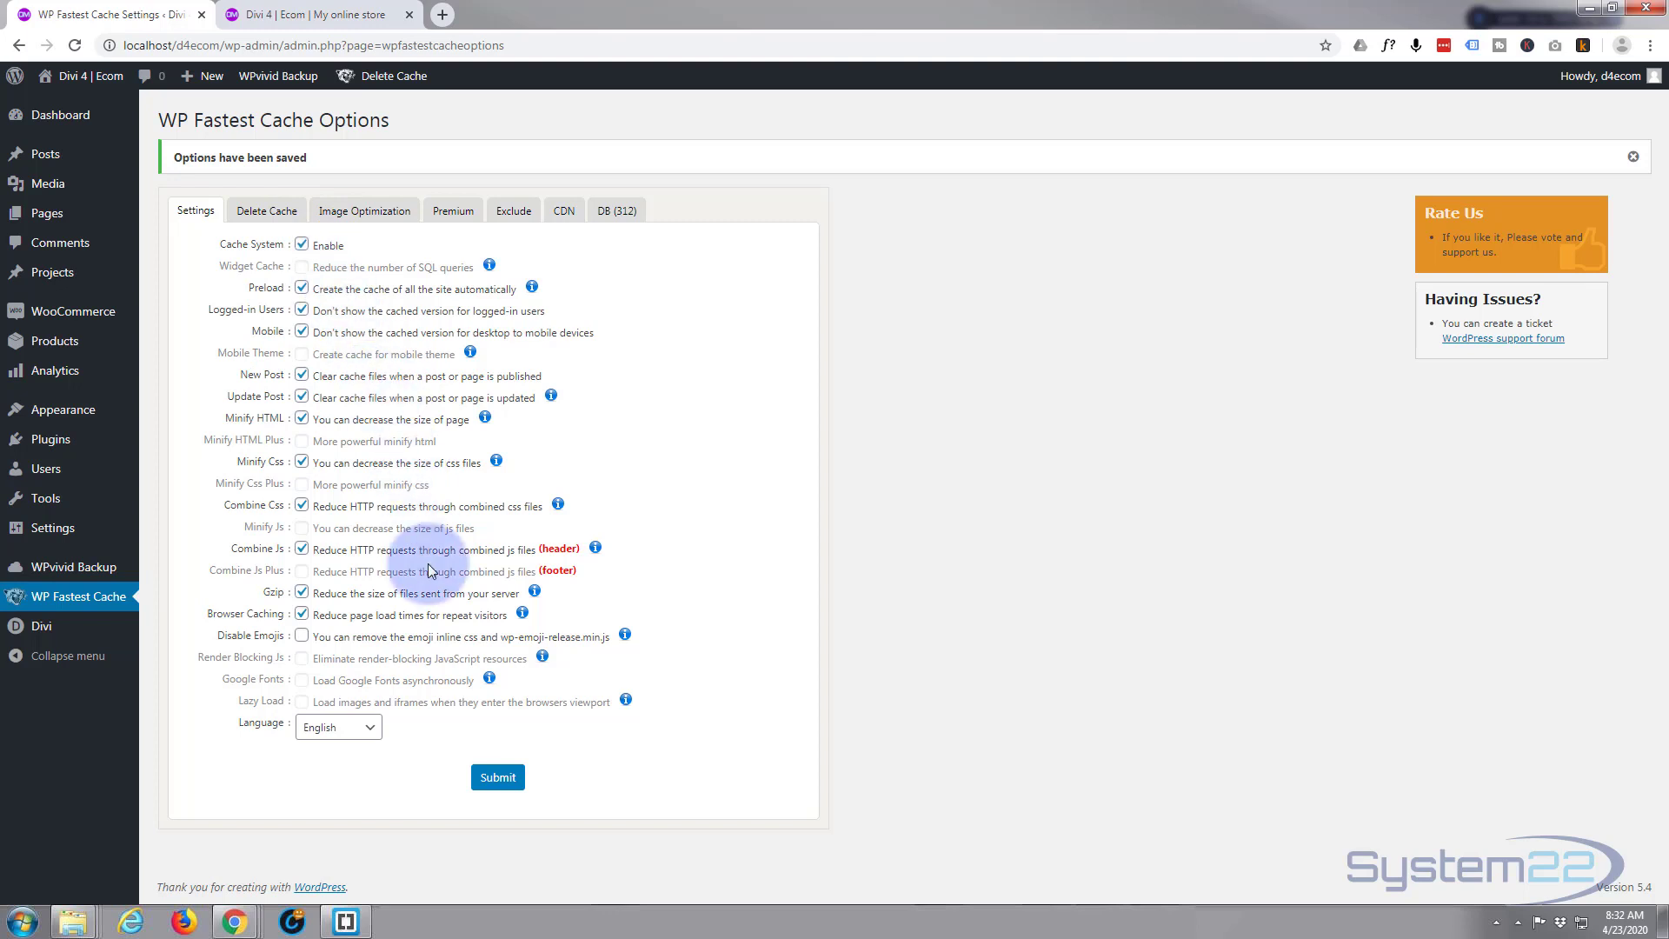
Step: Resubmit settings, clear all cache including minified CSS/JS, and open the live site in a new tab
{"action": "left_click", "coordinate": [498, 776]}
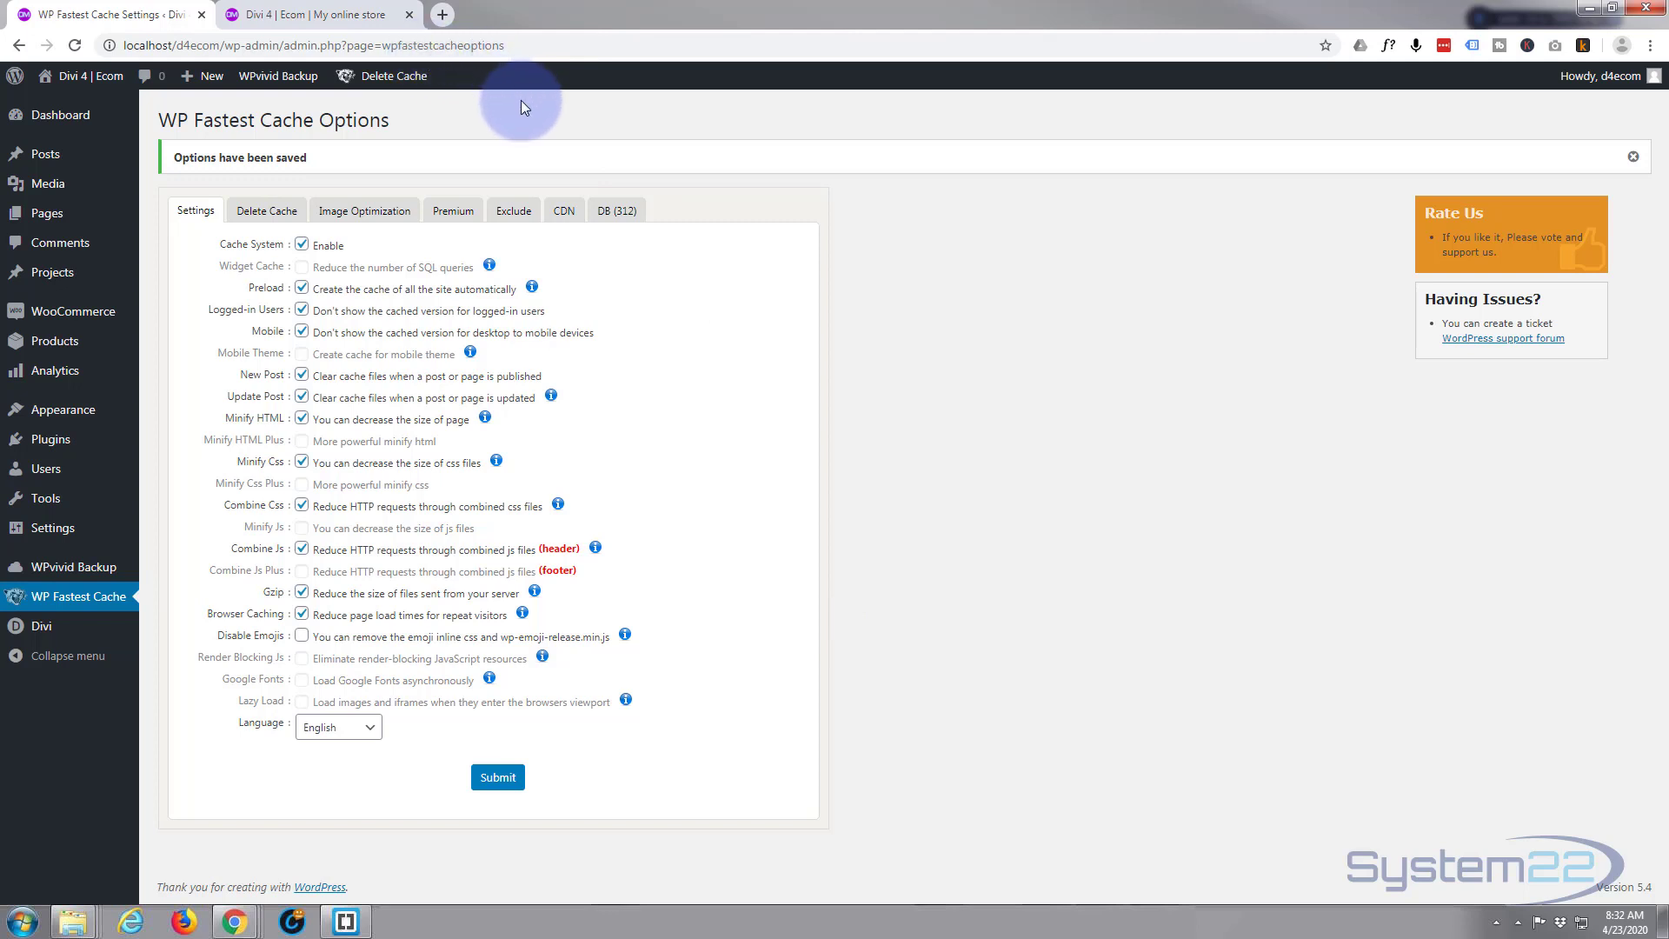
{"action": "left_click", "coordinate": [378, 104]}
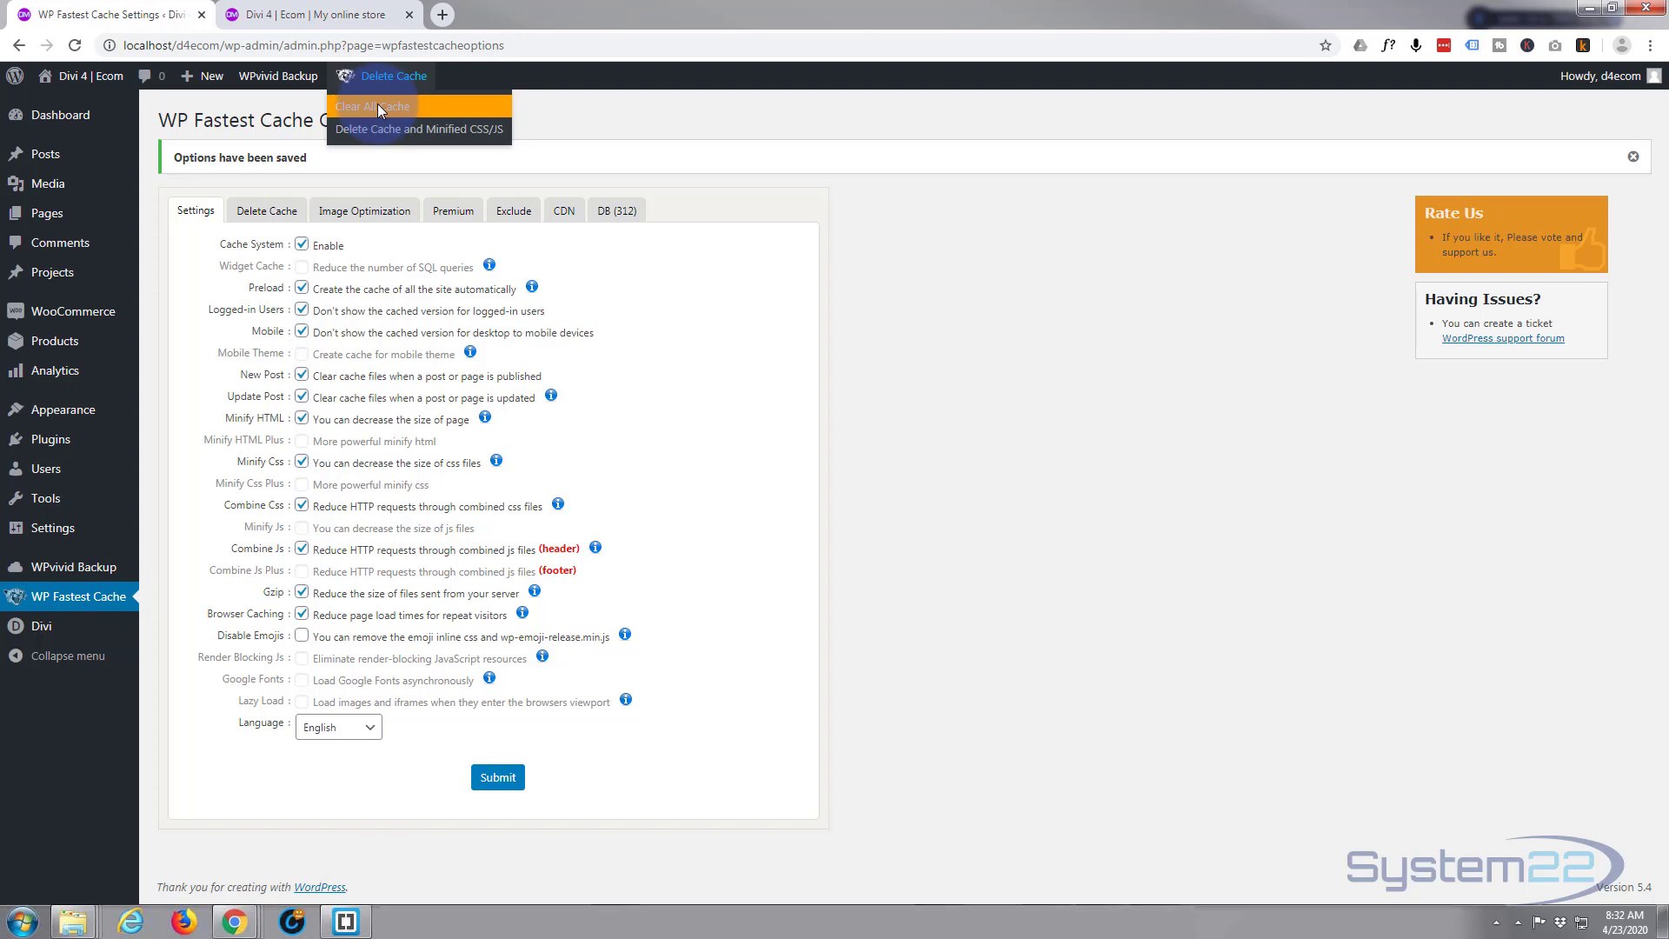
{"action": "left_click", "coordinate": [380, 127]}
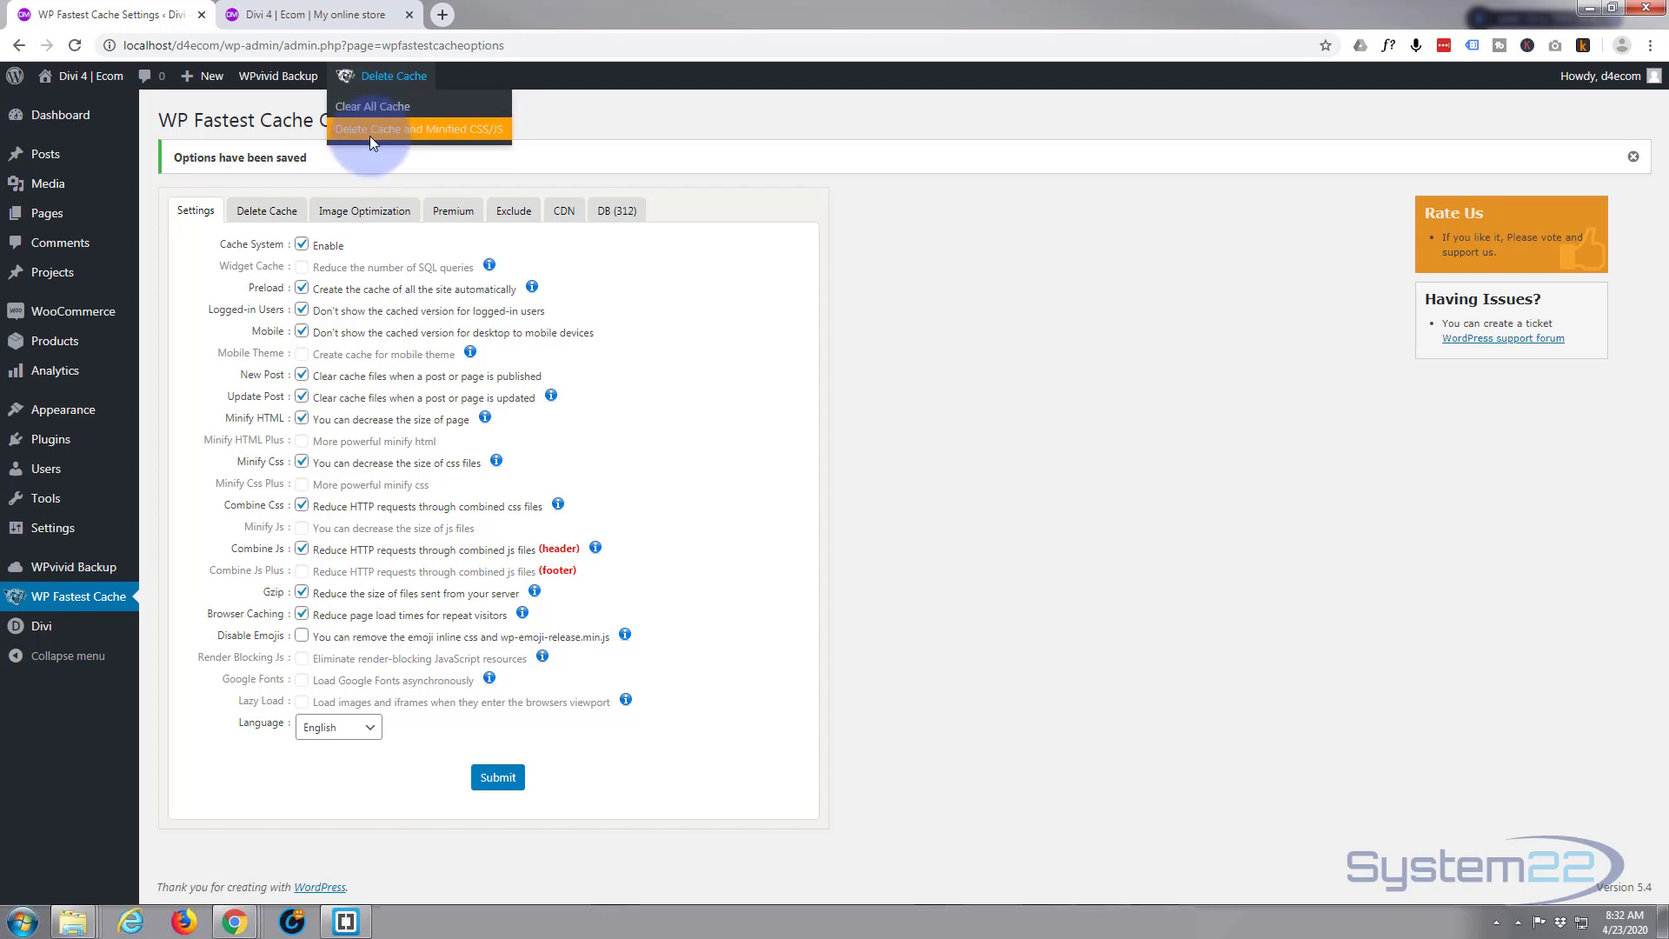
{"action": "left_click", "coordinate": [376, 104]}
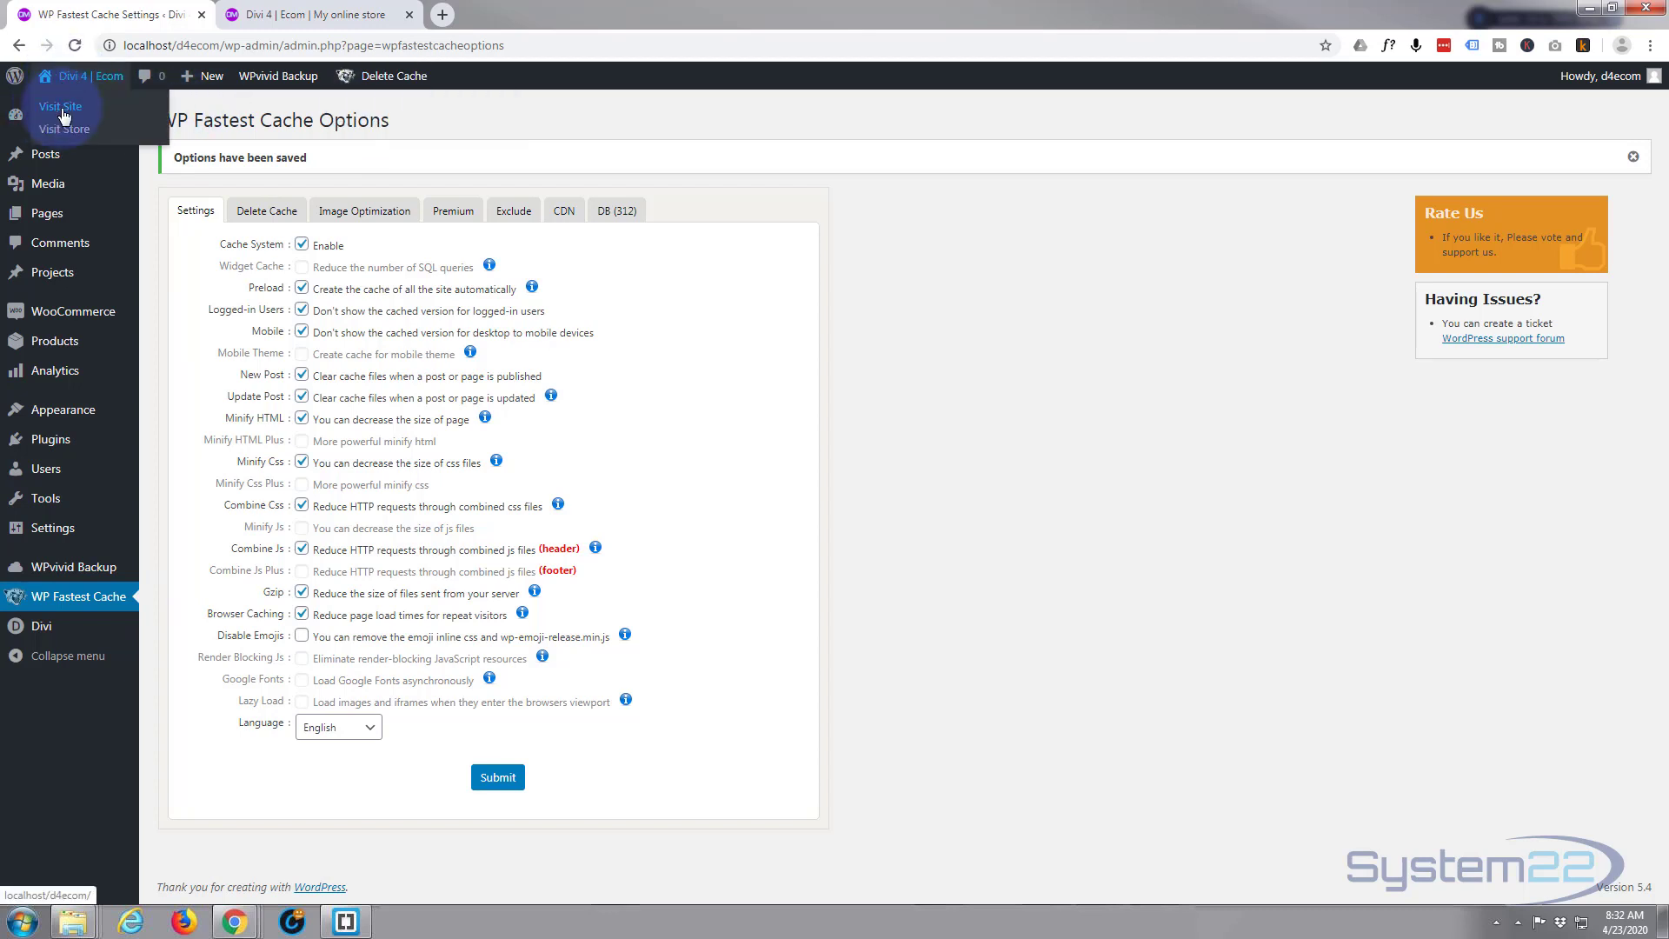
{"action": "middle_click", "coordinate": [63, 108]}
Step: Switch to the localhost/d4ecom tab and scroll through the cached store homepage
{"action": "left_click", "coordinate": [492, 15]}
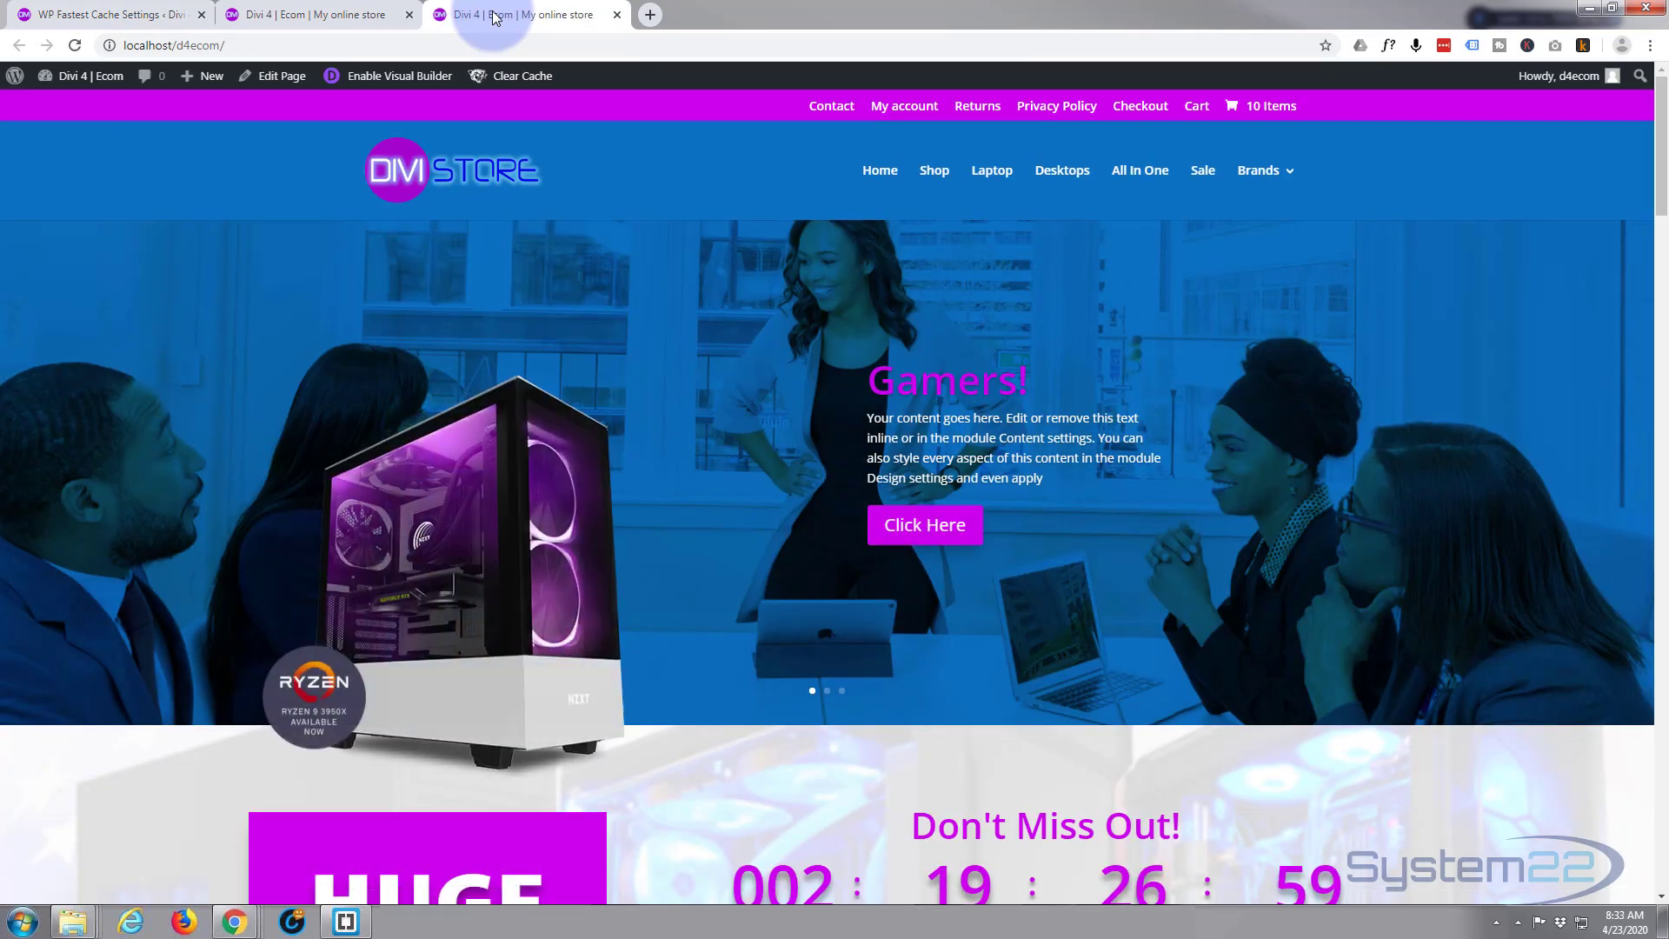
{"action": "scroll", "coordinate": [190, 285], "scroll_direction": "down", "scroll_amount": 8}
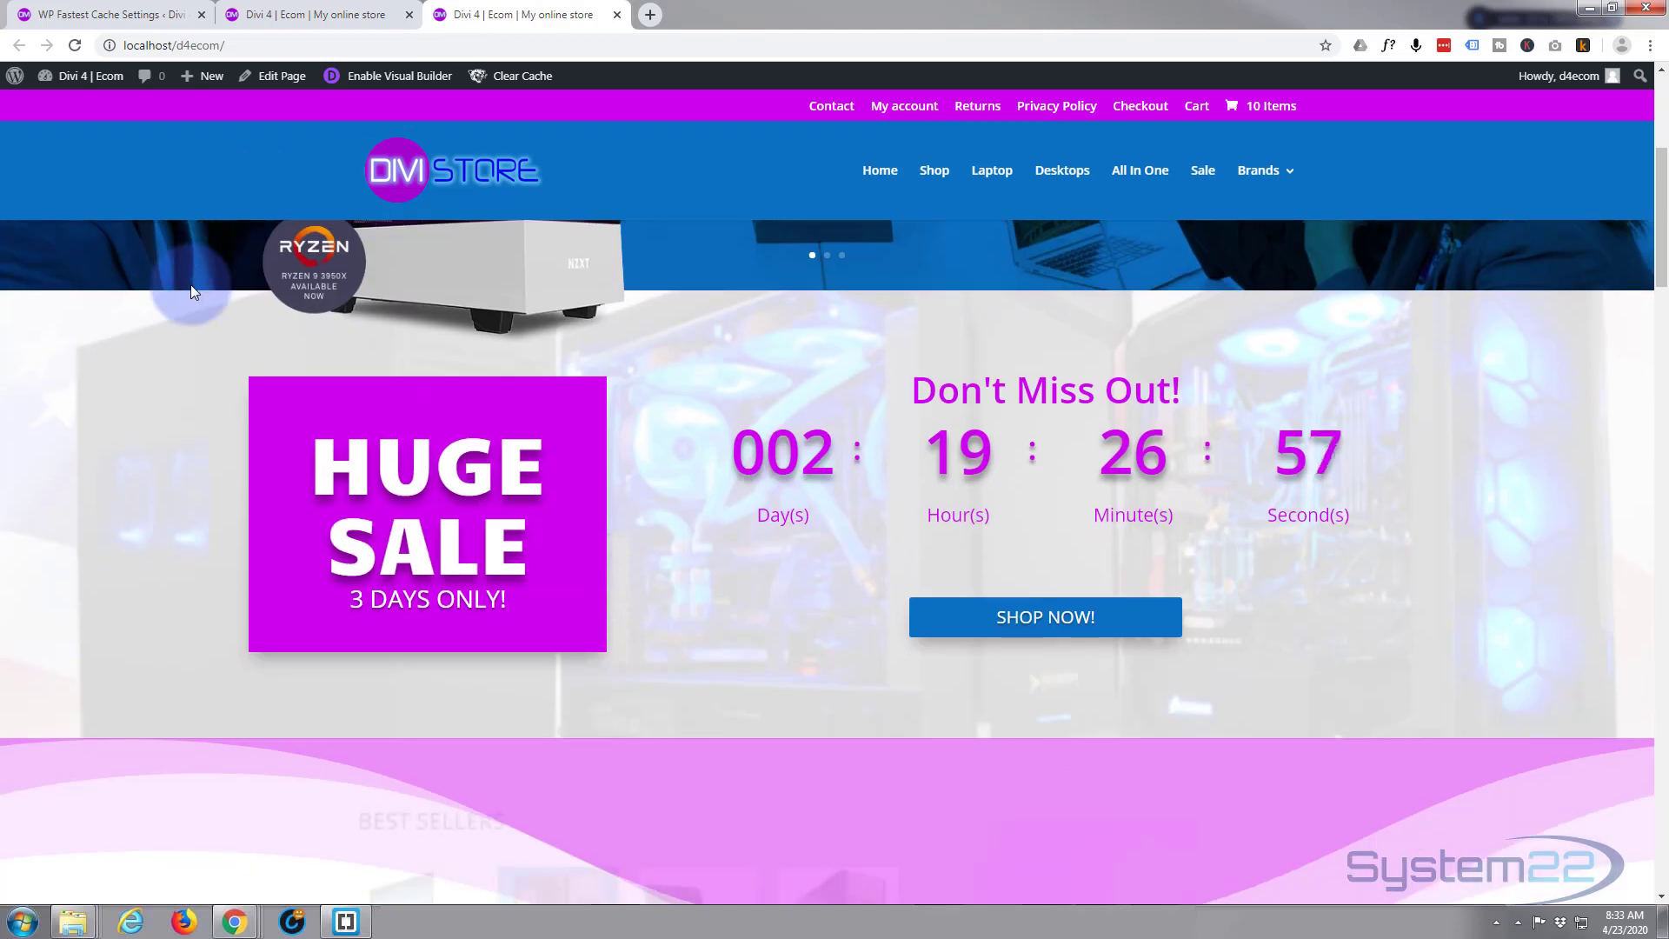
{"action": "scroll", "coordinate": [191, 284], "scroll_direction": "up", "scroll_amount": 3}
{"action": "scroll", "coordinate": [191, 284], "scroll_direction": "up", "scroll_amount": 5}
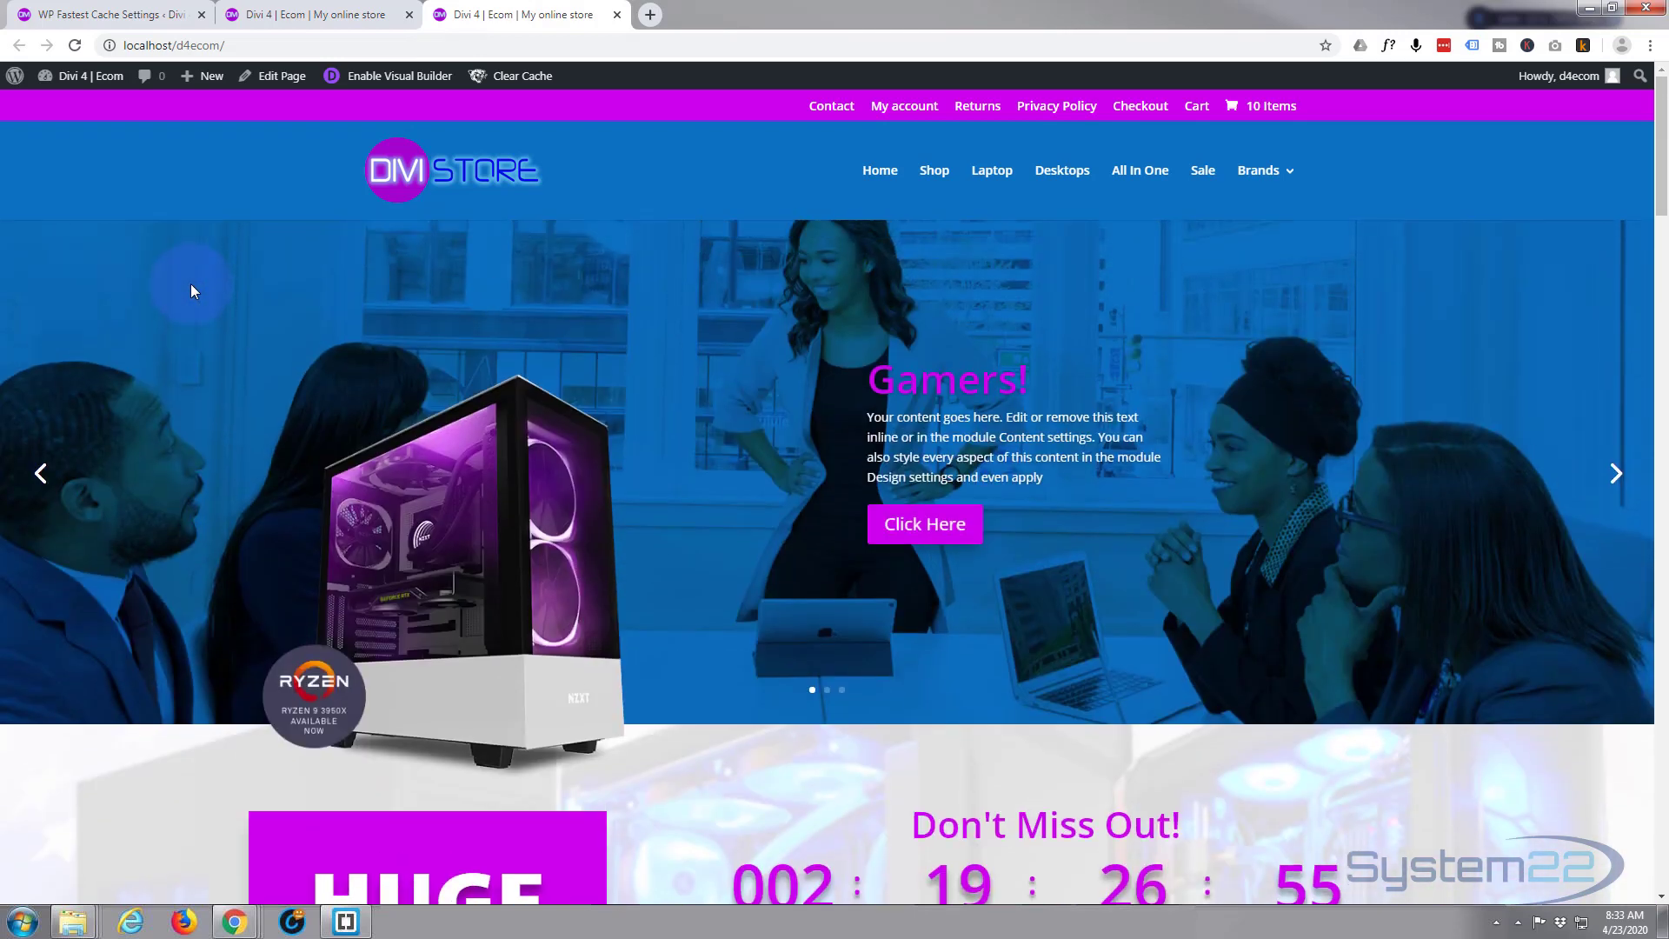